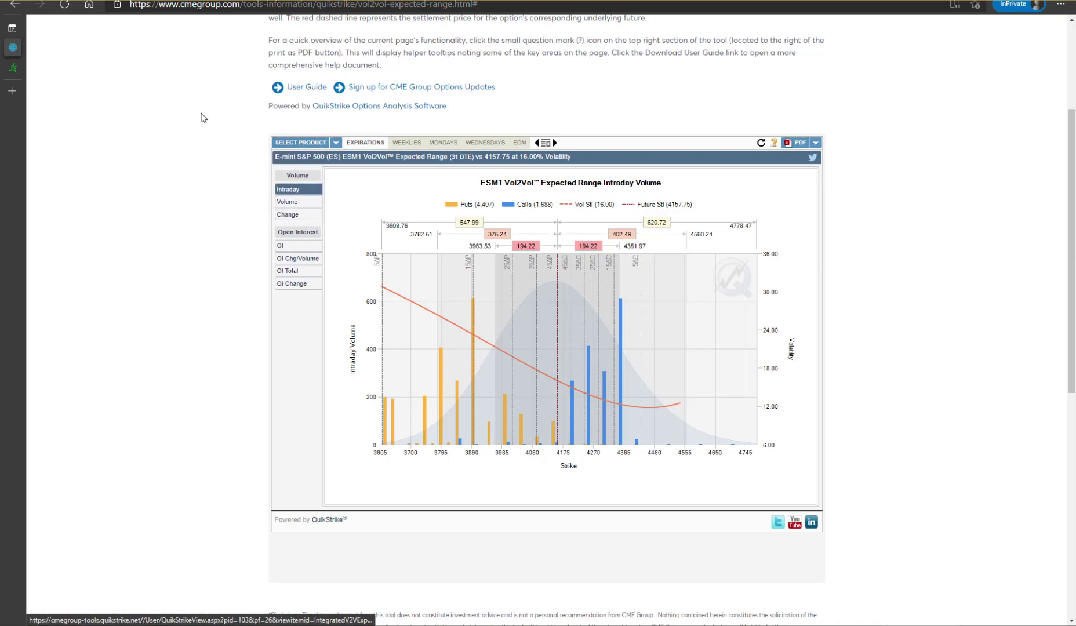
Step: Browse the product chooser and keep E-mini S&P 500 as the selected product
scroll(210, 160, "up", 3)
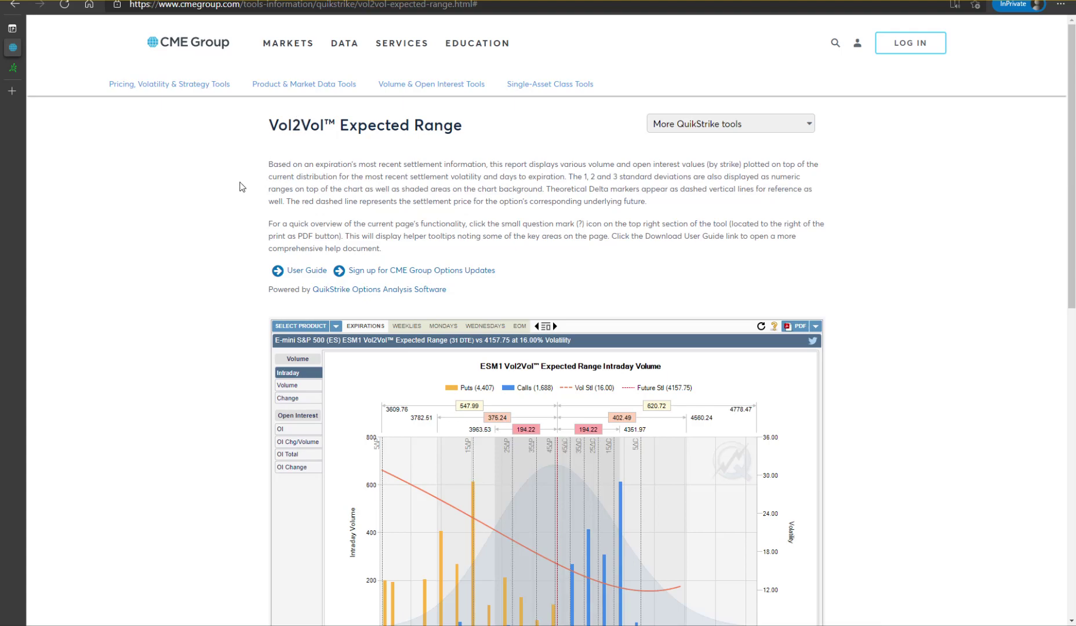
scroll(241, 186, "down", 3)
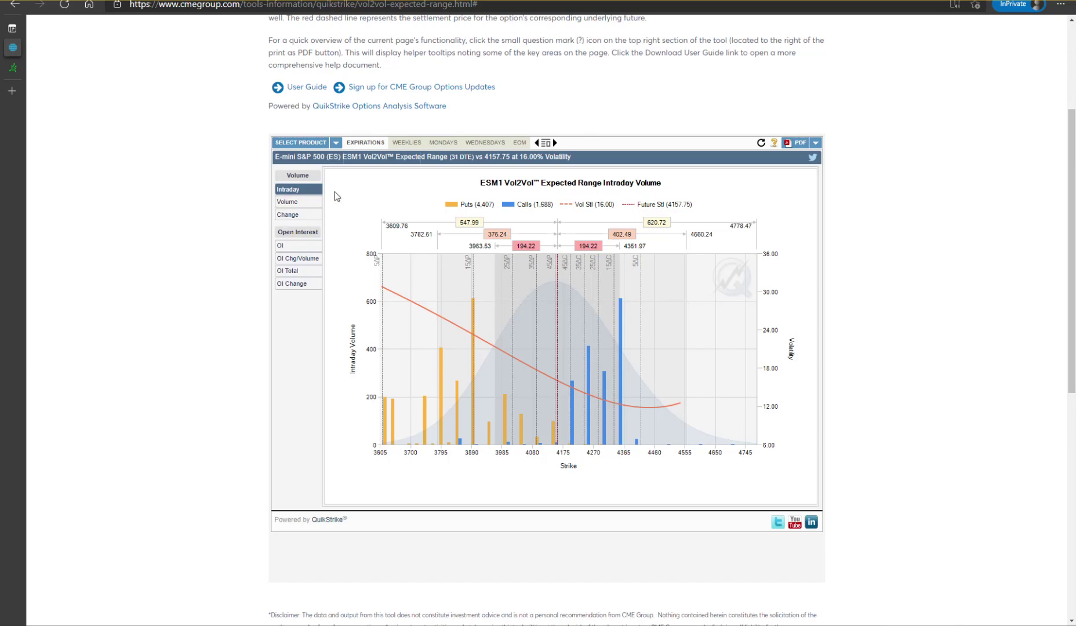
left_click(301, 142)
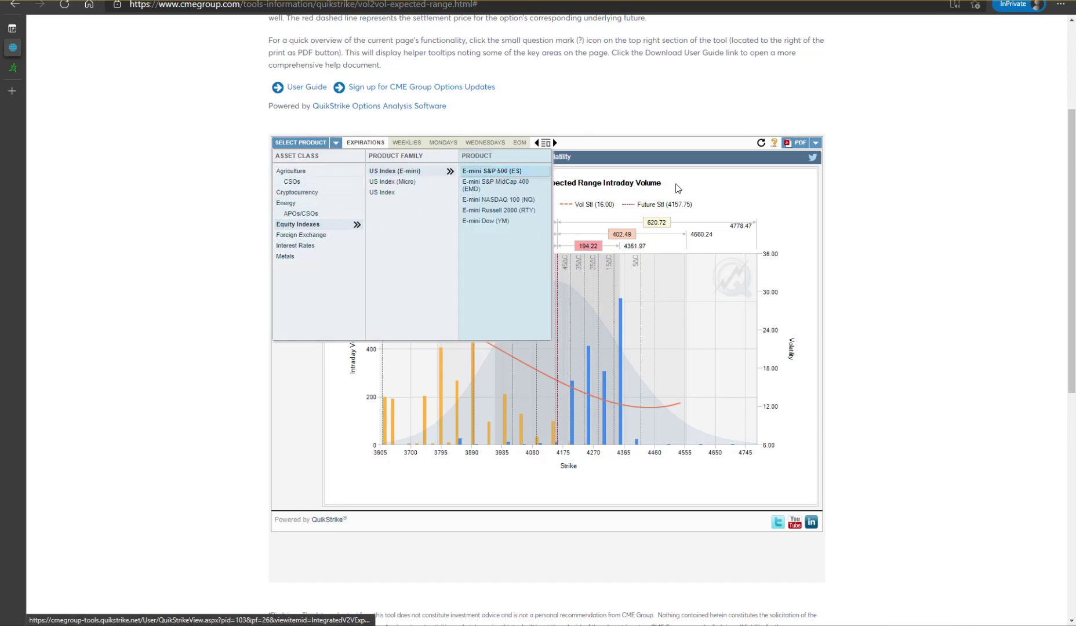
left_click(335, 143)
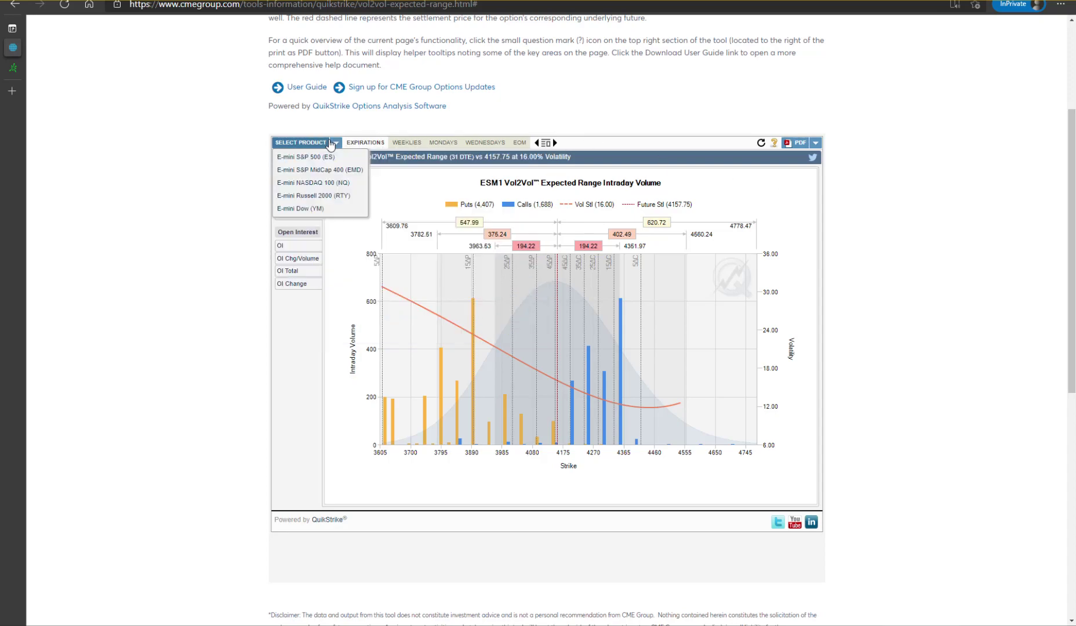
scroll(348, 250, "up", 2)
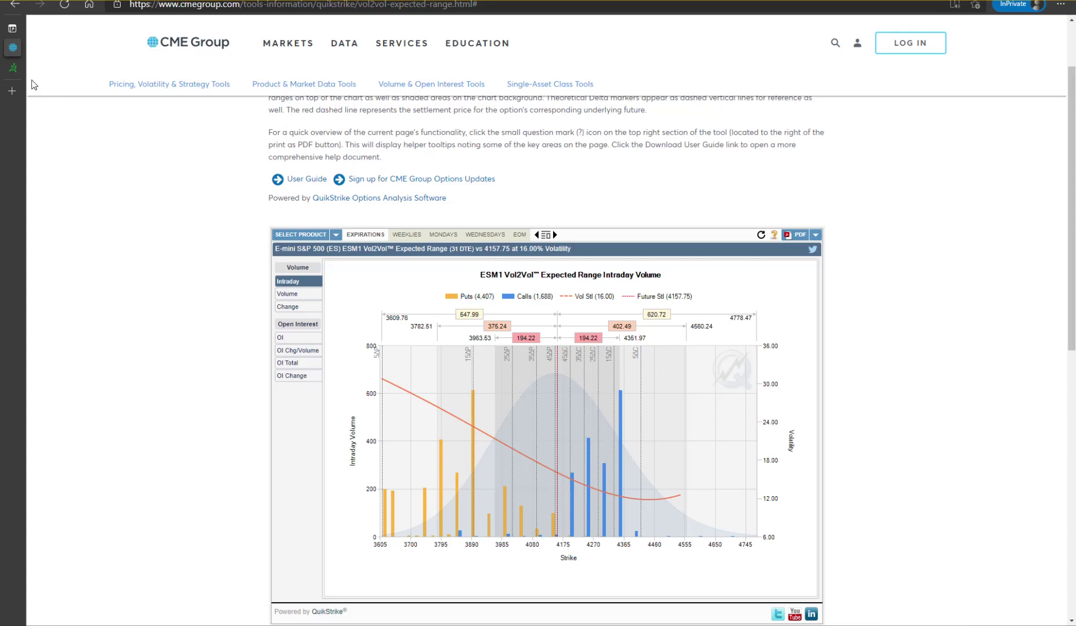
Step: Compare the thinkorswim SPX option chain with the Vol2Vol expected range page
mouse_move(24, 68)
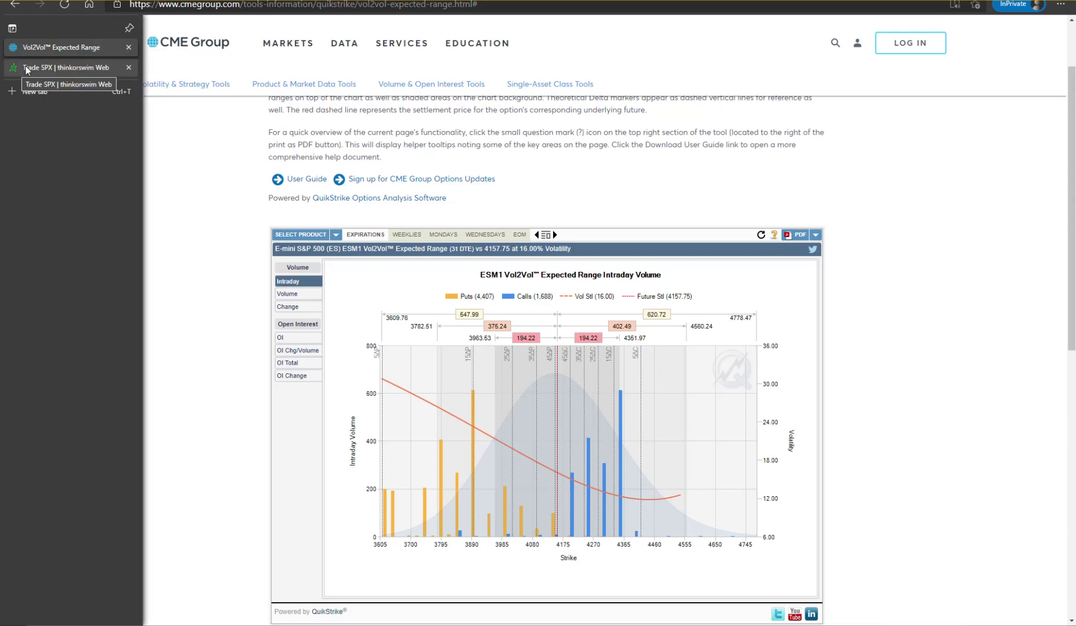
left_click(48, 67)
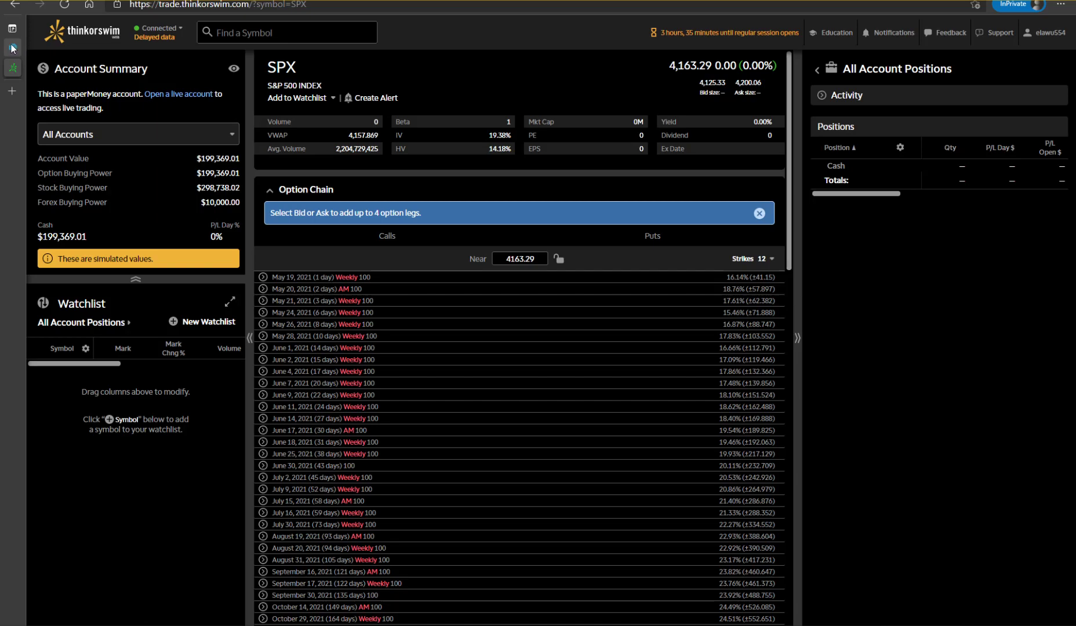
left_click(43, 50)
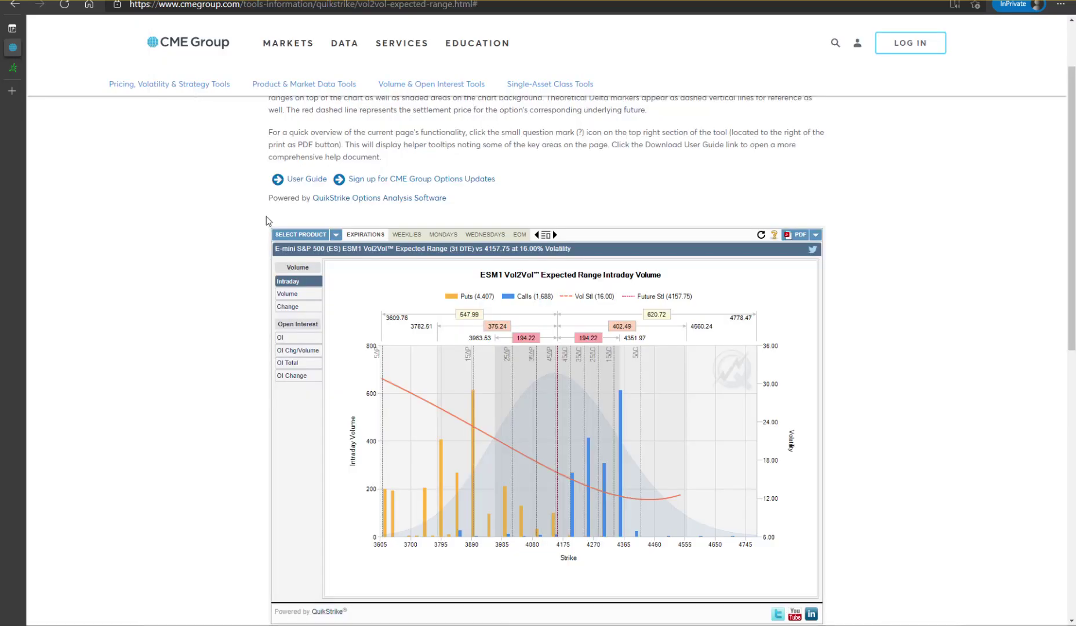
left_click(13, 68)
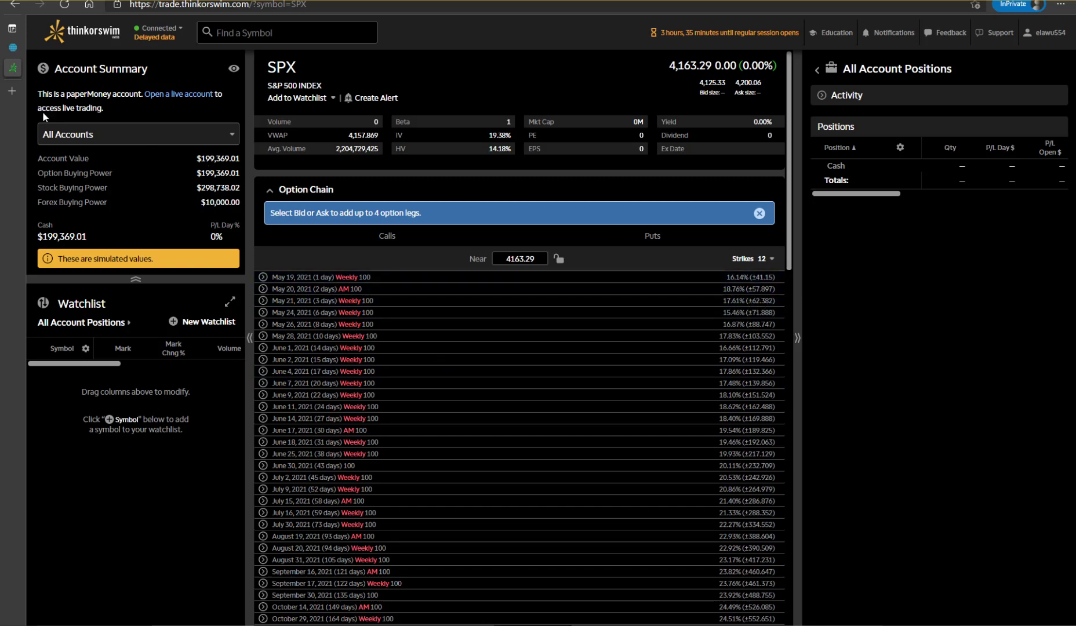
left_click(12, 48)
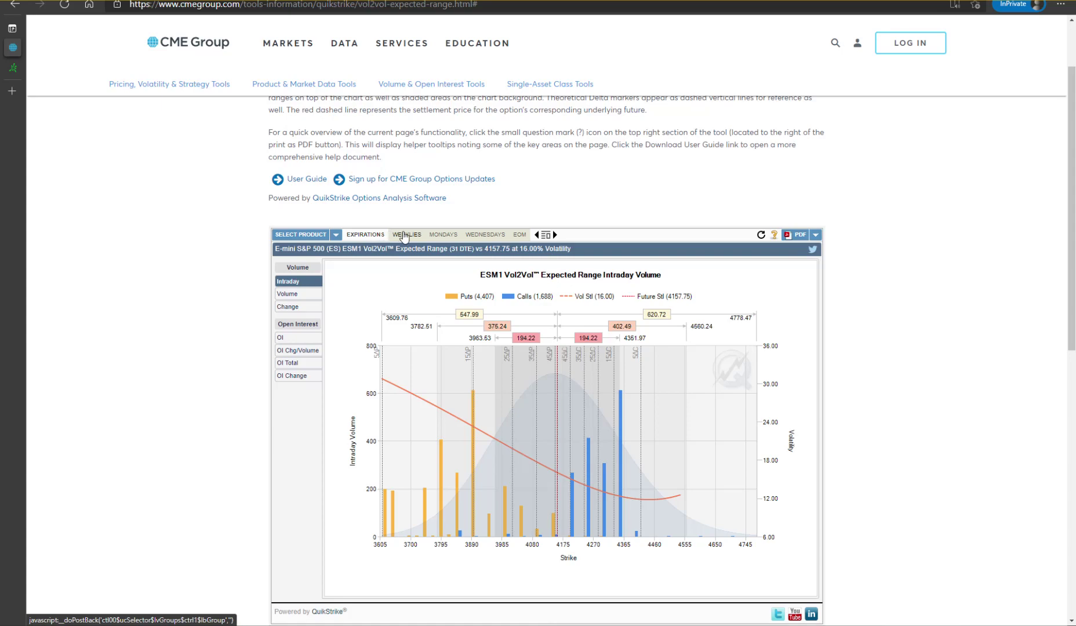
Step: Load the E3CK1 Wednesday weekly expiration, showing 1 DTE at 17.18% volatility
left_click(369, 238)
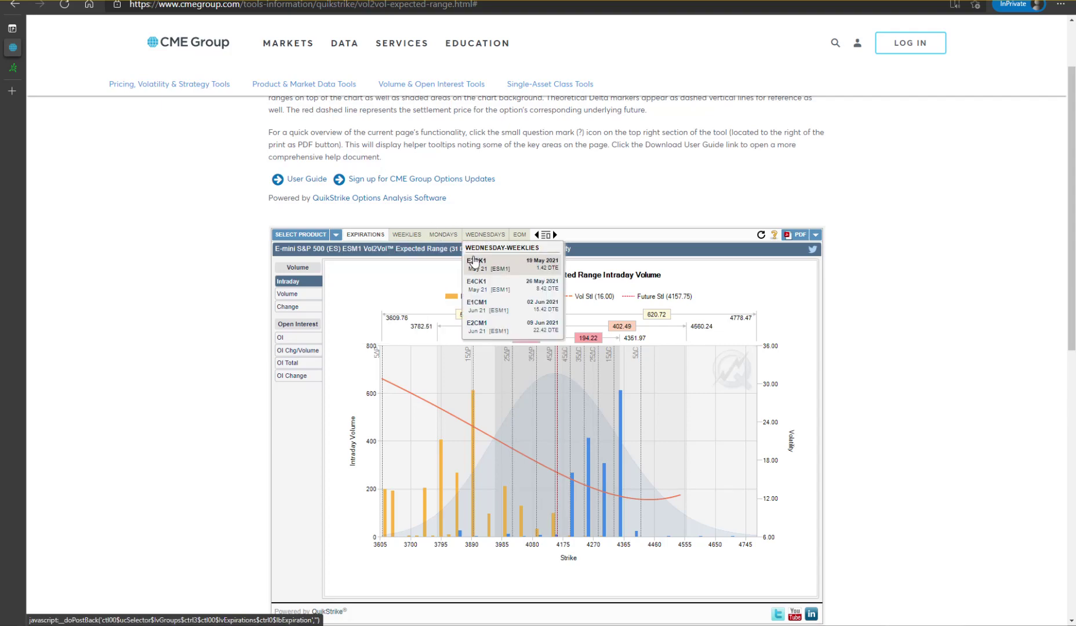
left_click(473, 259)
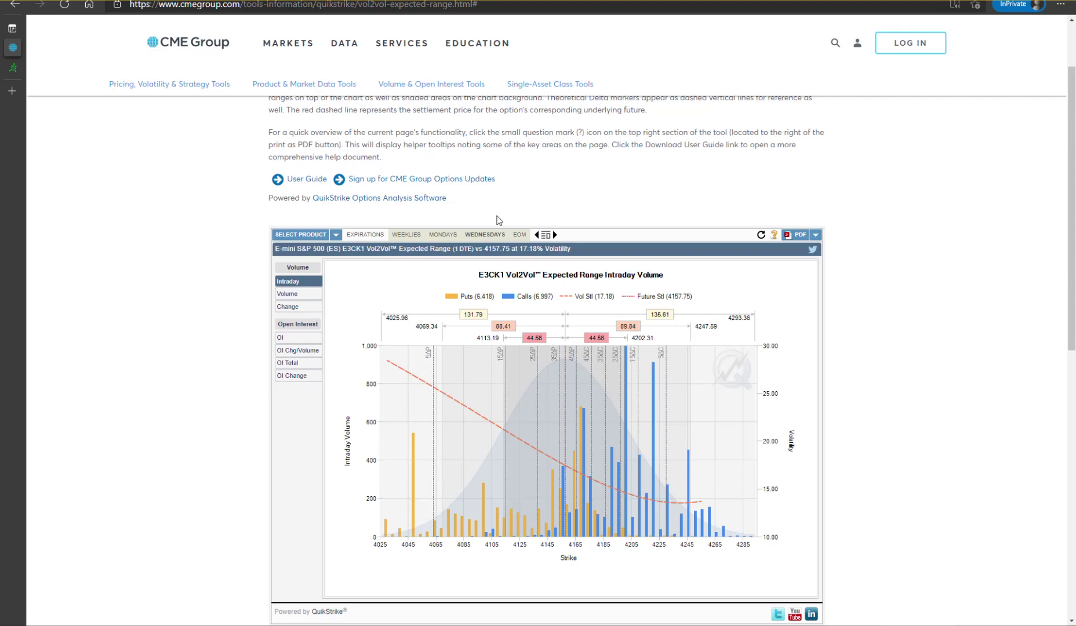
mouse_move(541, 338)
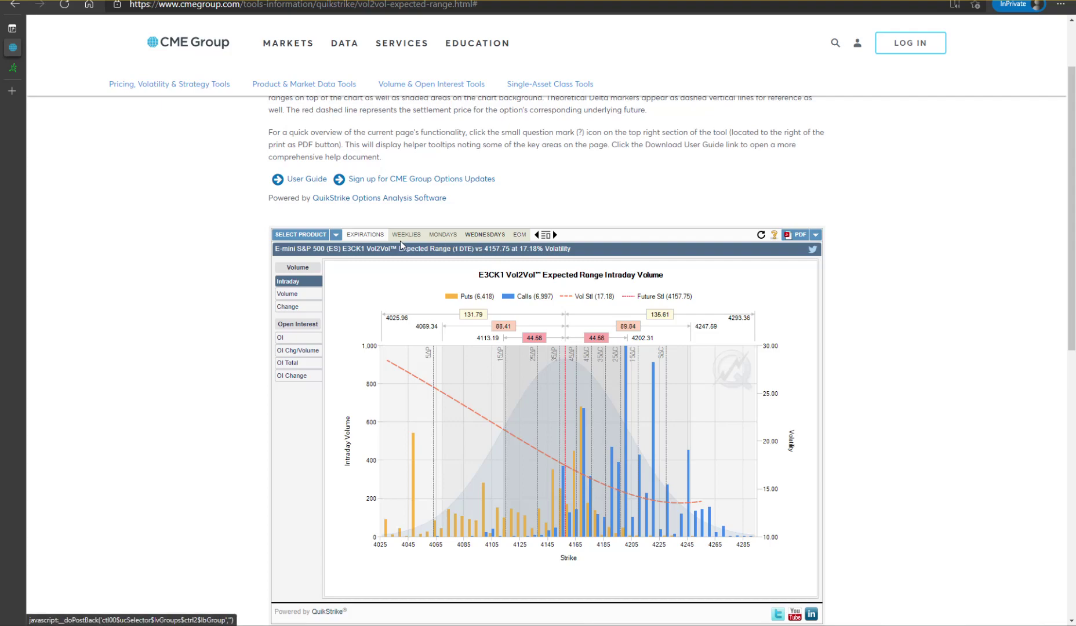
mouse_move(392, 241)
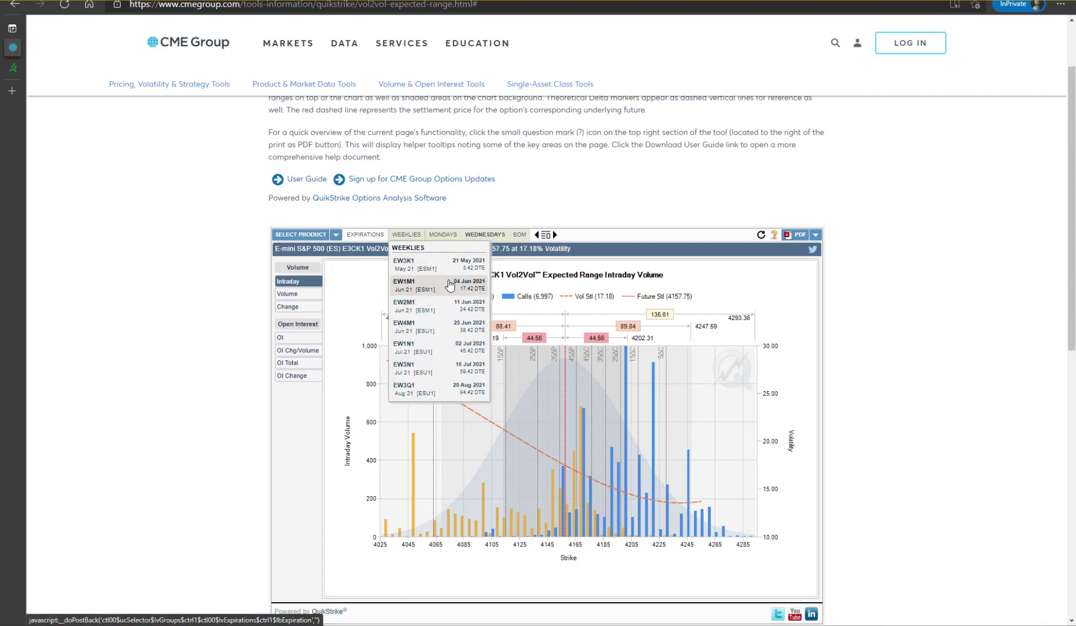
Step: Load the EW3K1 weekly and EWK1 end-of-month ranges, then bring the charting platform forward
left_click(411, 268)
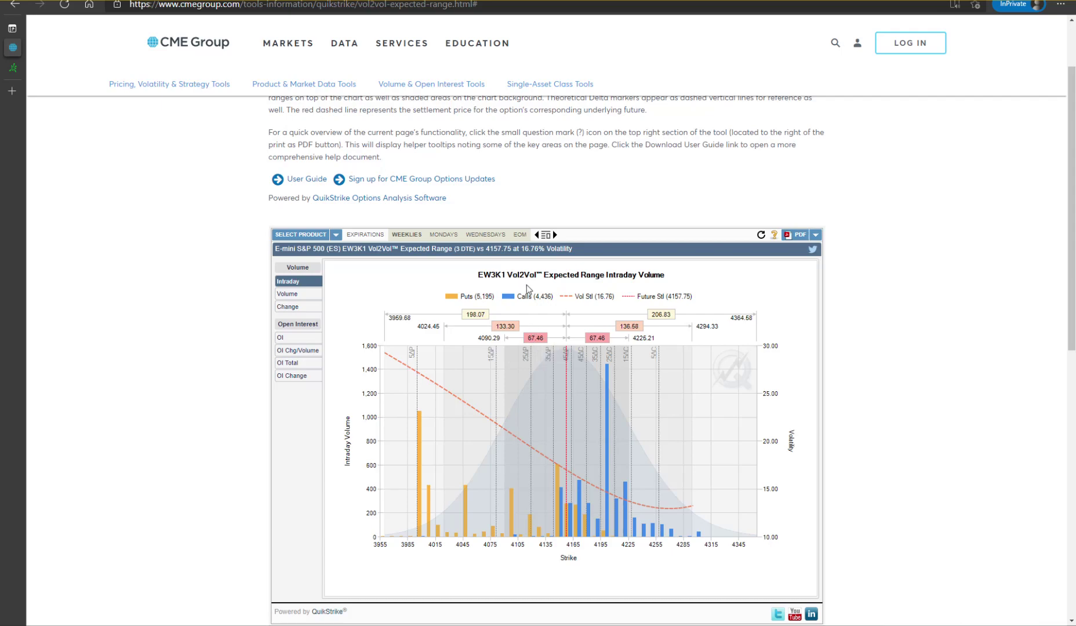
mouse_move(525, 246)
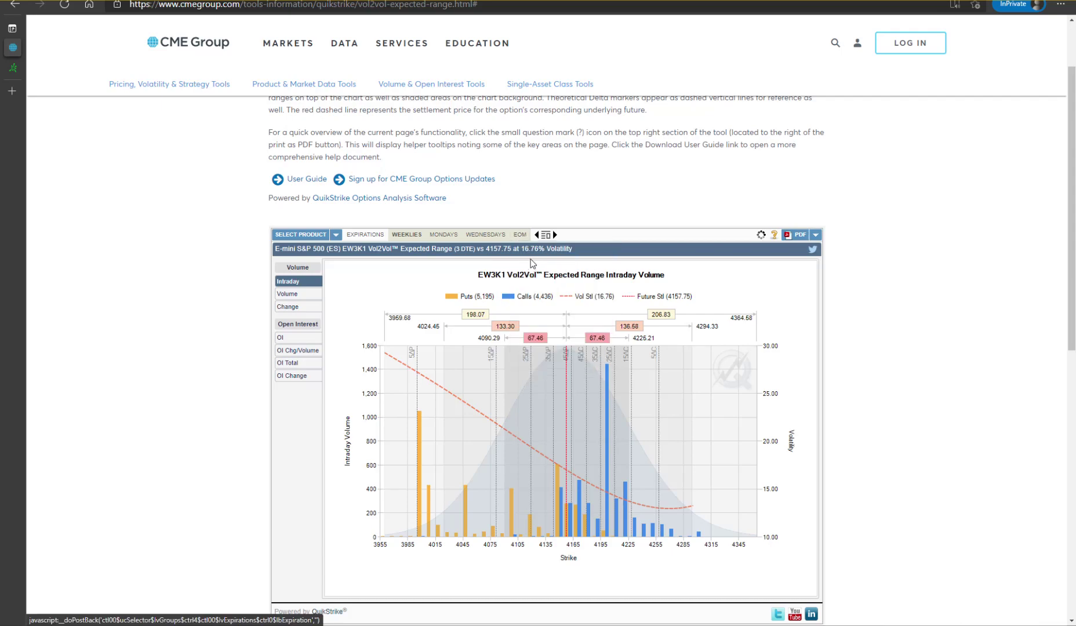
left_click(529, 264)
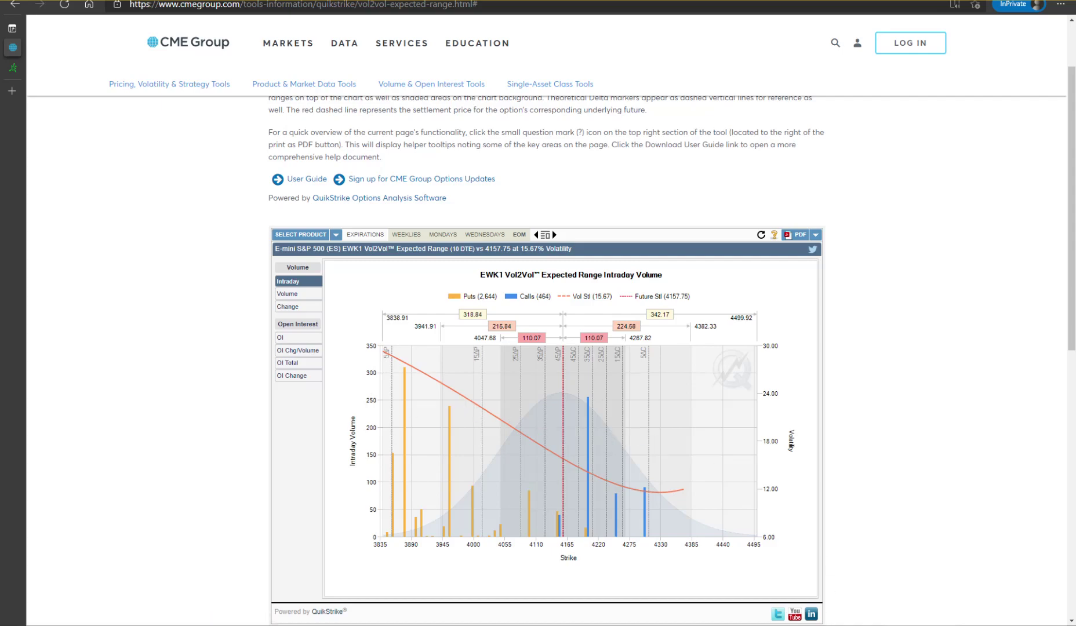
left_click(812, 588)
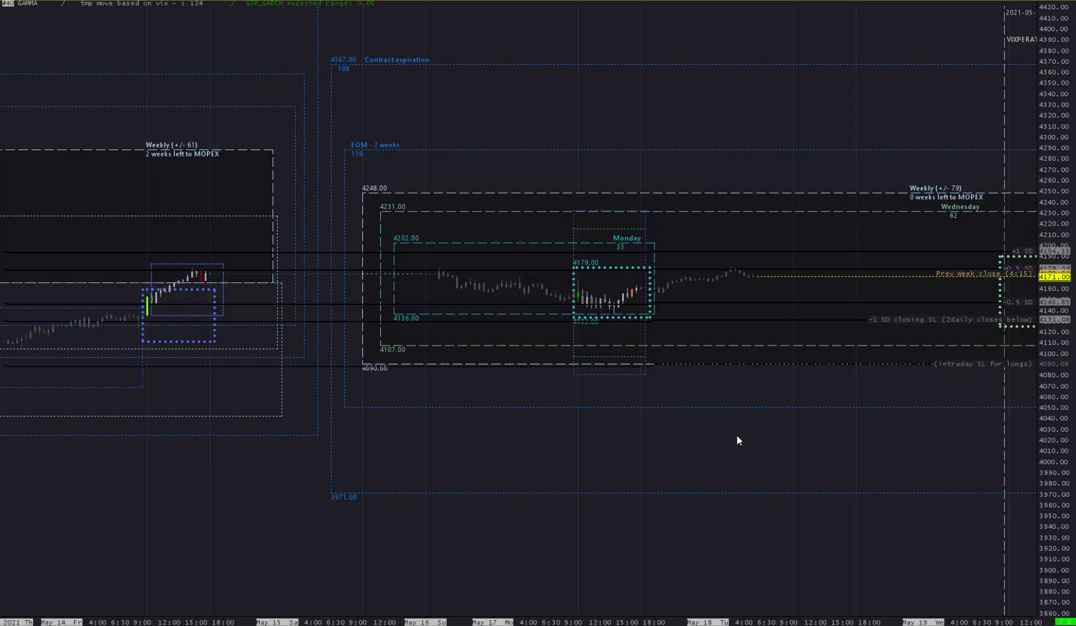
Step: Pan the chart across sessions and select the large Weekly (+/- 79) range rectangle
scroll(737, 435, "down", 3)
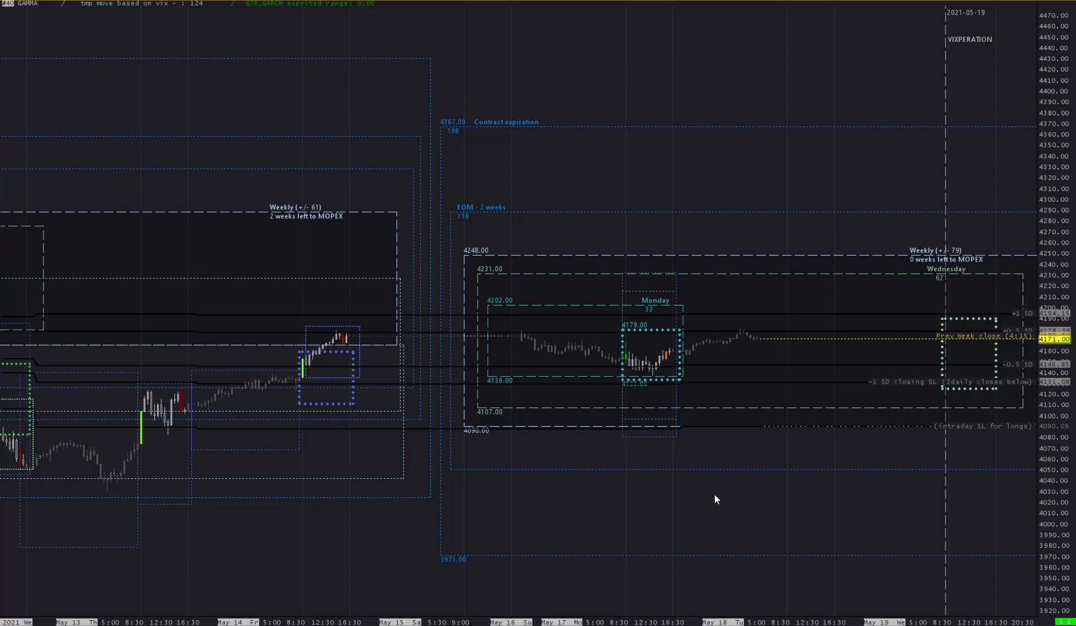
left_click_drag(728, 508, 669, 513)
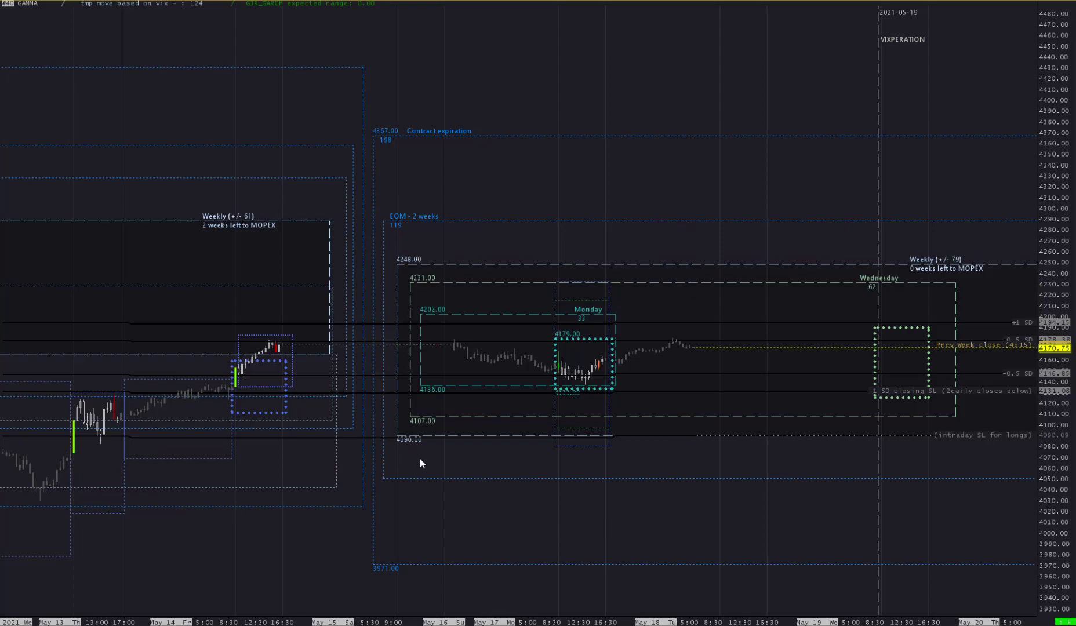
left_click_drag(314, 537, 424, 486)
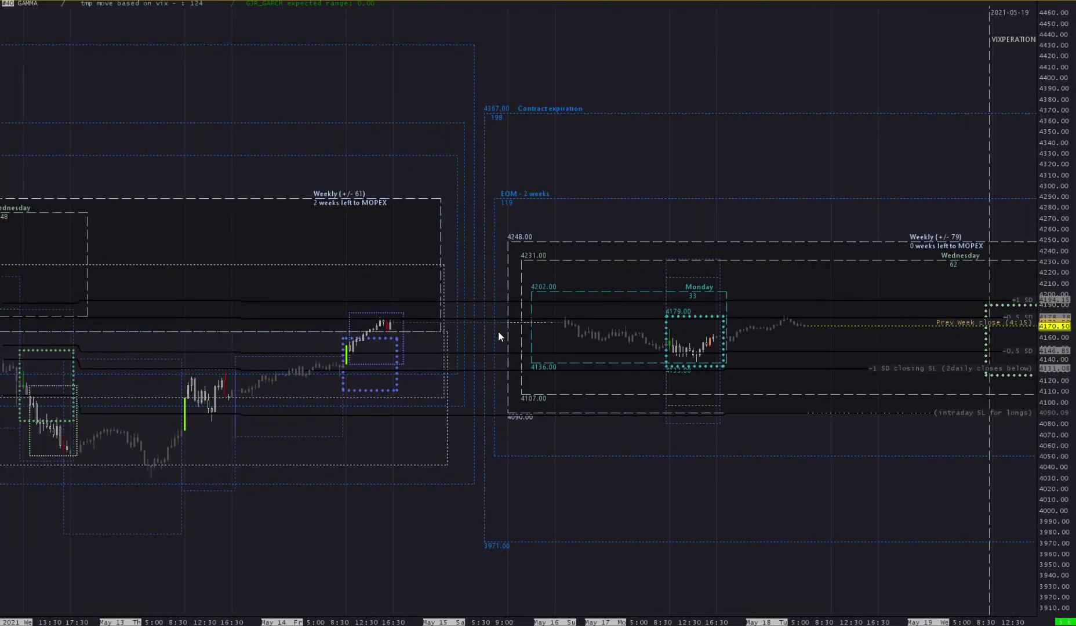
left_click_drag(676, 487, 489, 505)
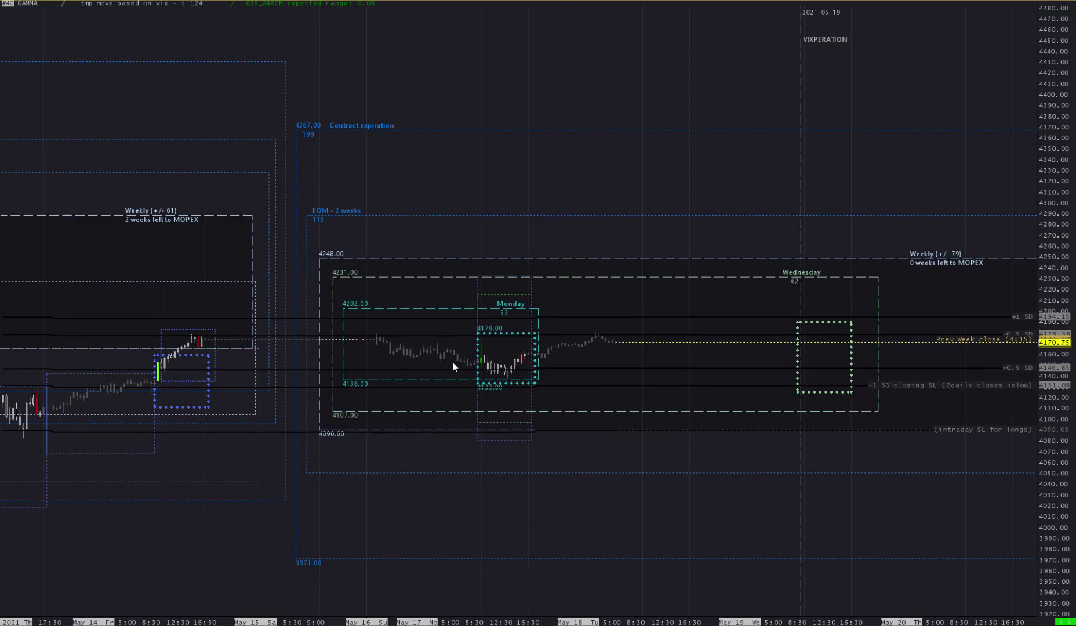
left_click(333, 257)
Step: Pan back to the previous week's range boxes and open the Monday box's options
left_click_drag(447, 509, 619, 490)
left_click_drag(422, 545, 622, 578)
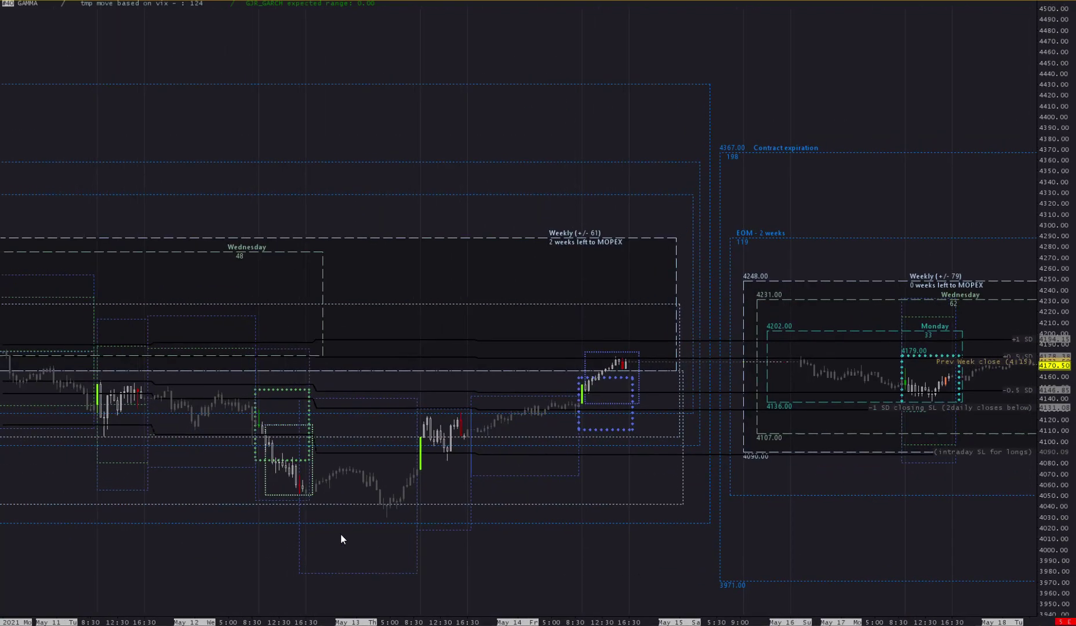
left_click_drag(231, 561, 546, 508)
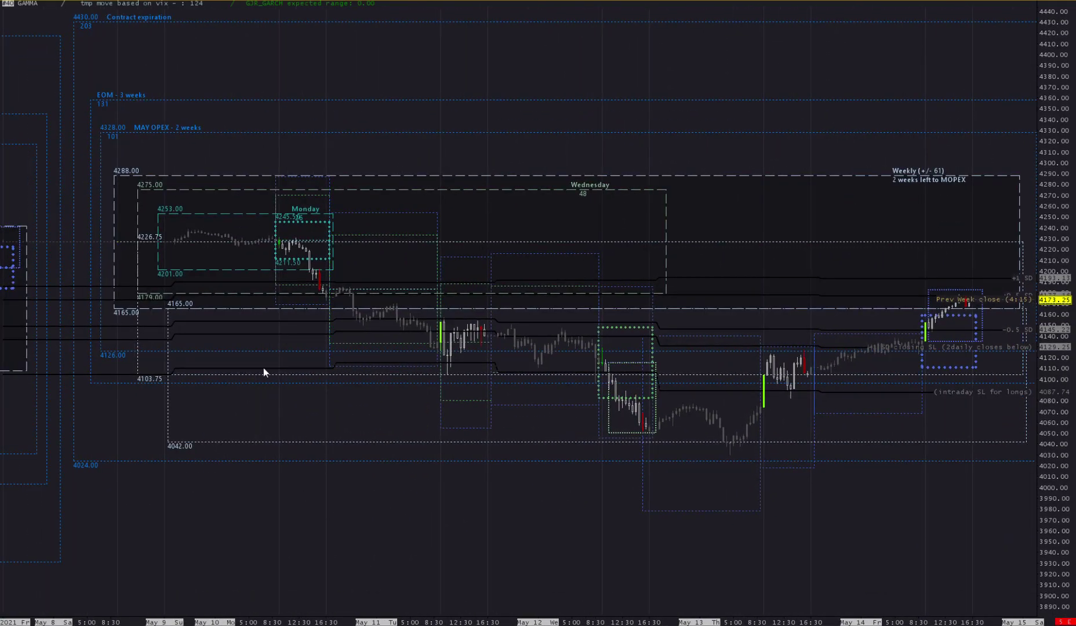
left_click_drag(223, 337, 253, 378)
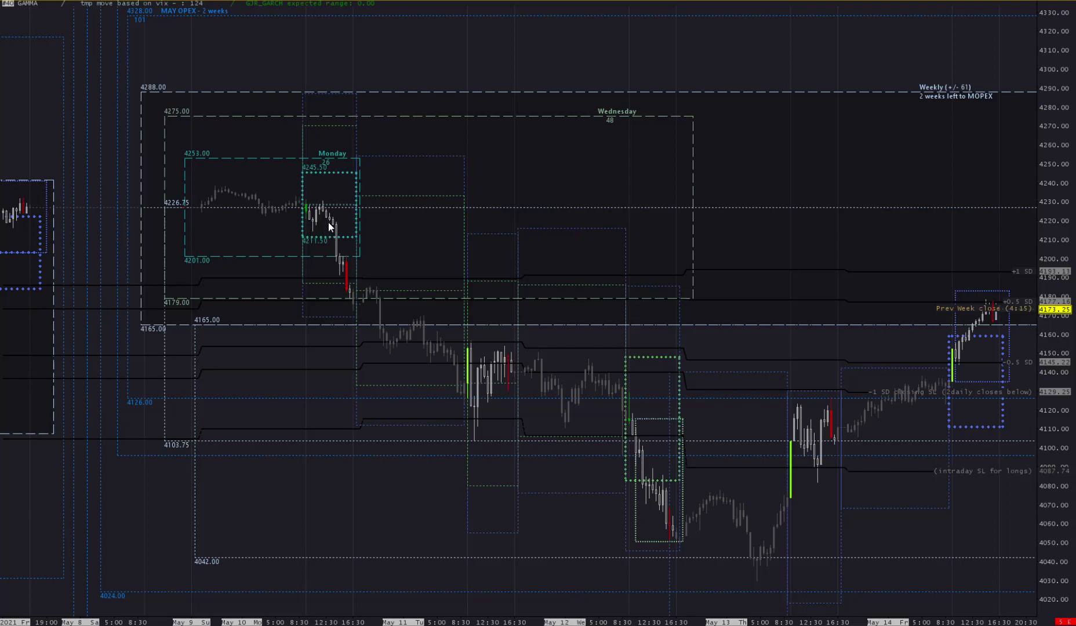
right_click(345, 236)
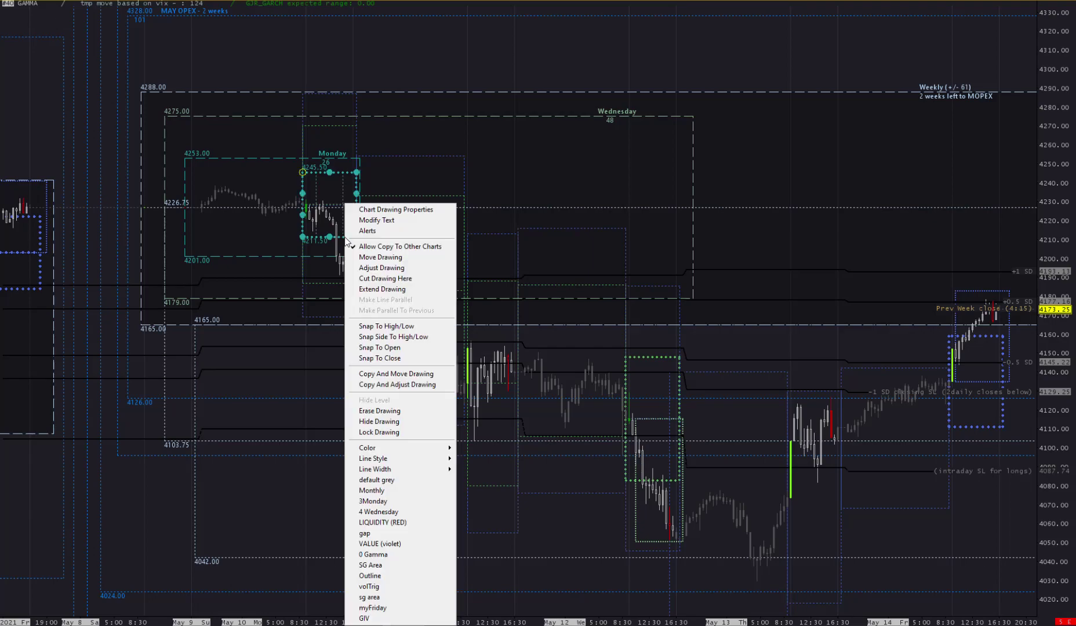
left_click(384, 377)
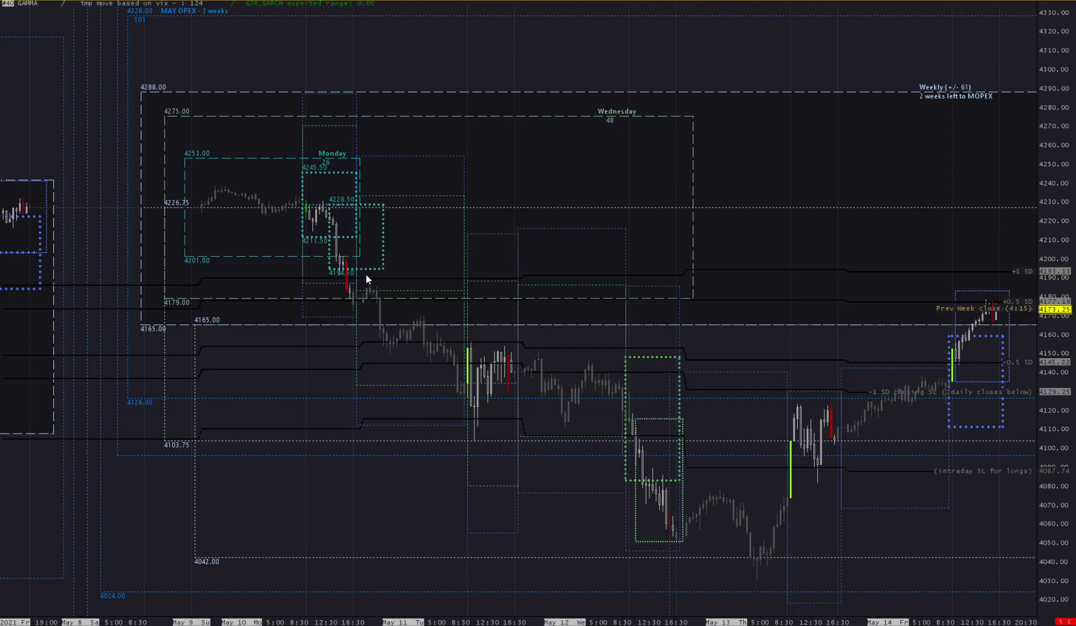
left_click(375, 269)
key("Delete")
left_click(328, 400)
left_click(396, 488)
left_click(451, 441)
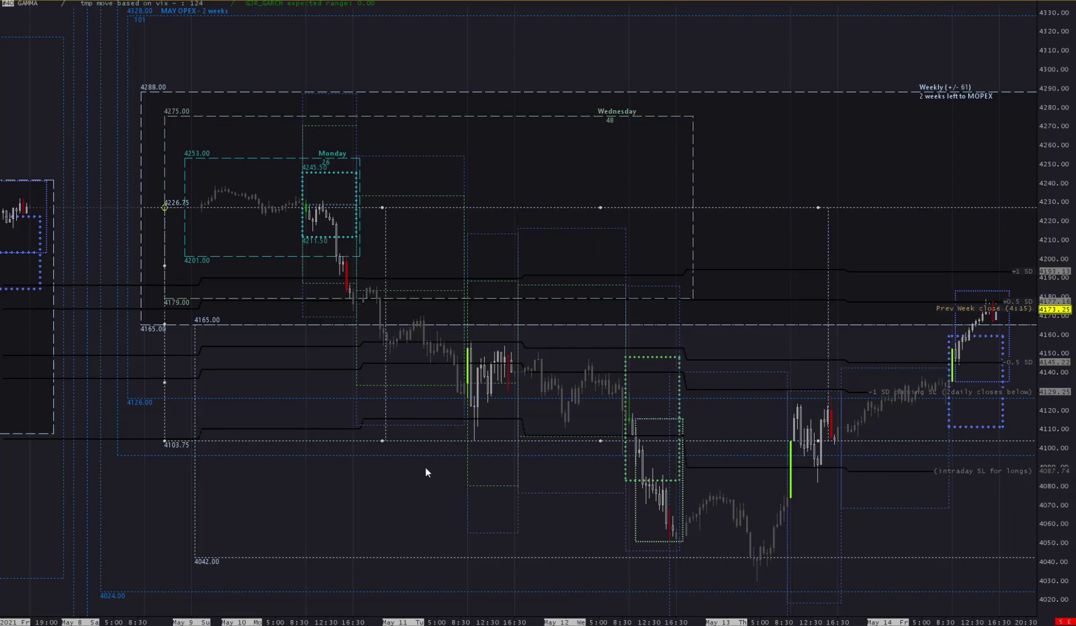
left_click(418, 498)
left_click_drag(572, 520, 421, 452)
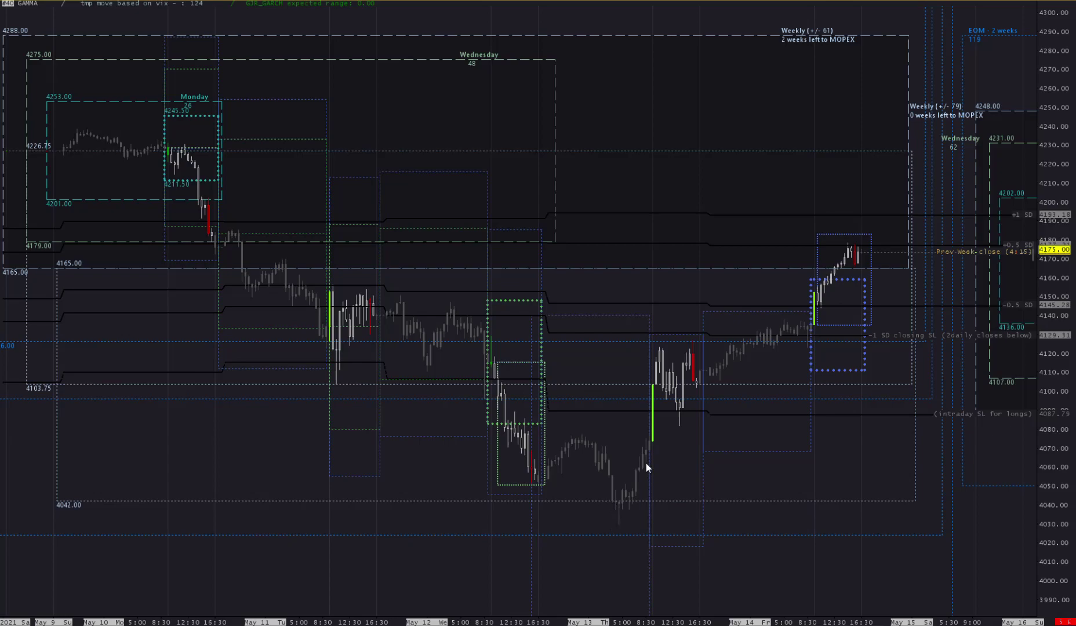
Step: Select and then deselect the blue dotted rectangle around May 13
left_click_drag(674, 470, 593, 492)
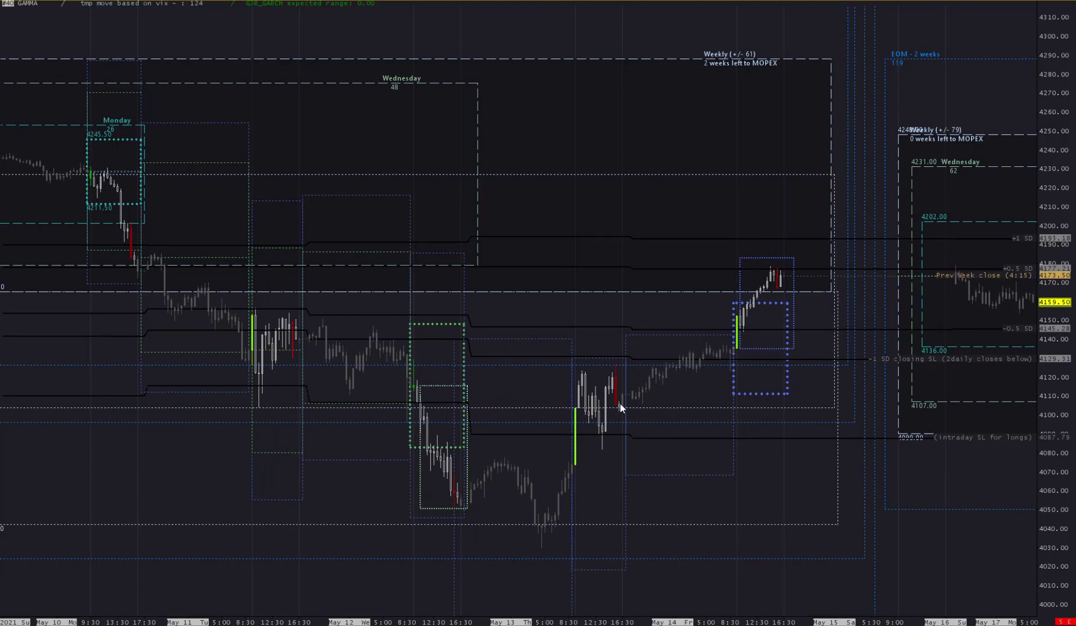
left_click(598, 570)
left_click(603, 339)
Step: Pan to the May 18–19 boxes, then back to the early-May Weekly (+/- 67) box
left_click_drag(756, 464, 674, 493)
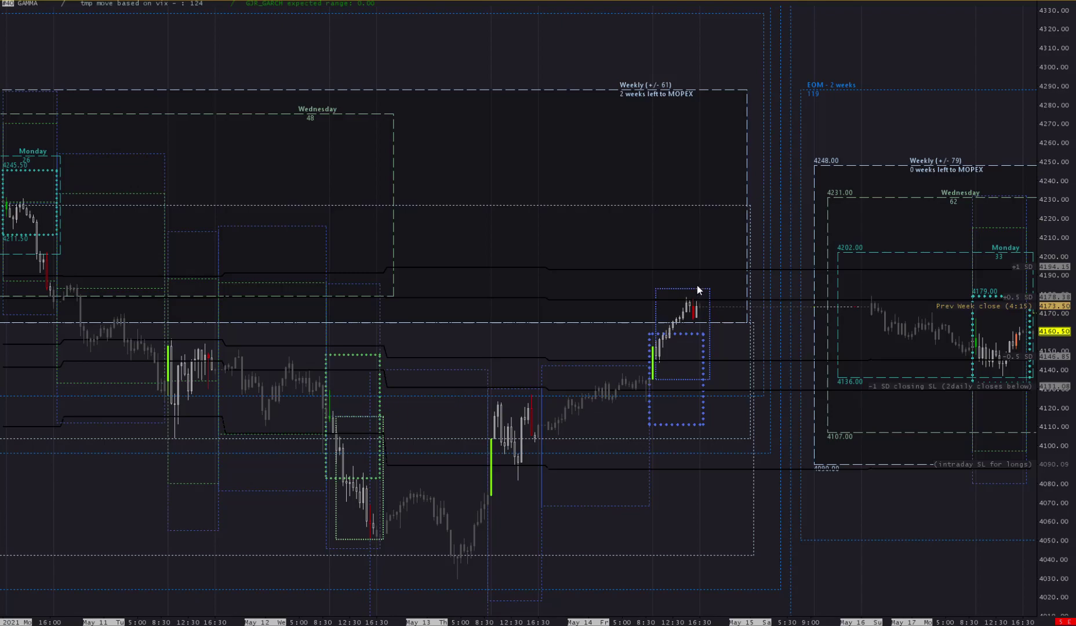
left_click_drag(894, 498, 558, 473)
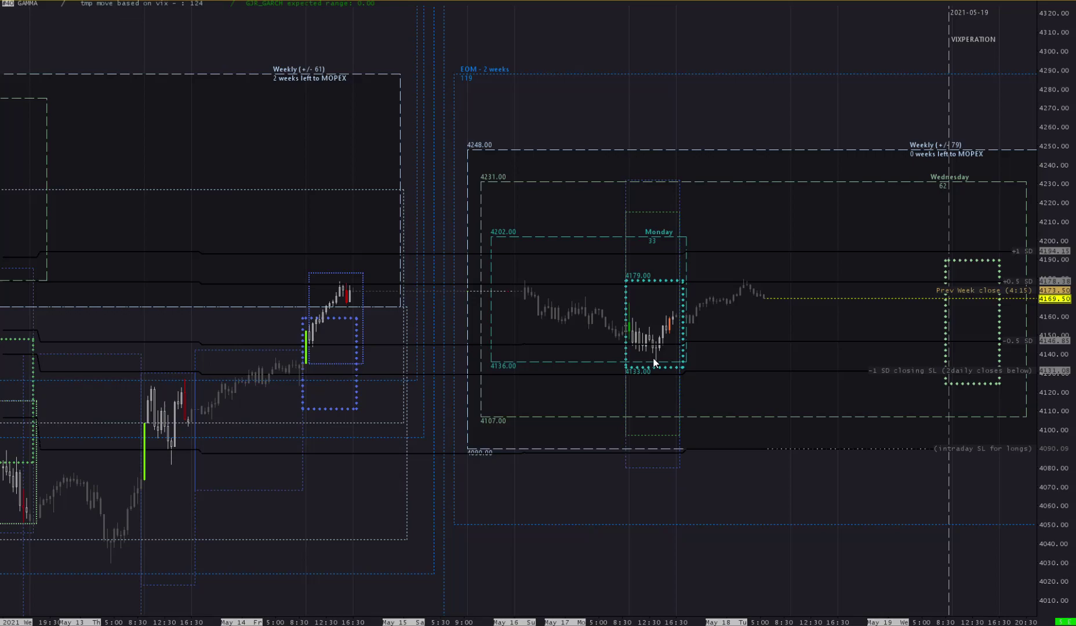
scroll(598, 372, "down", 3)
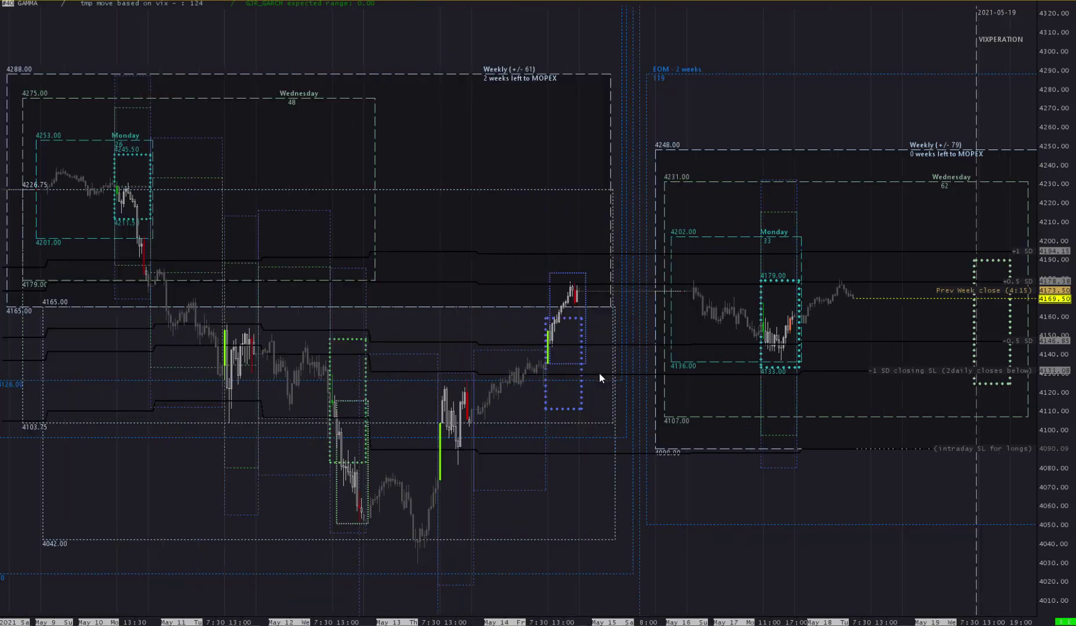
left_click_drag(172, 479, 330, 472)
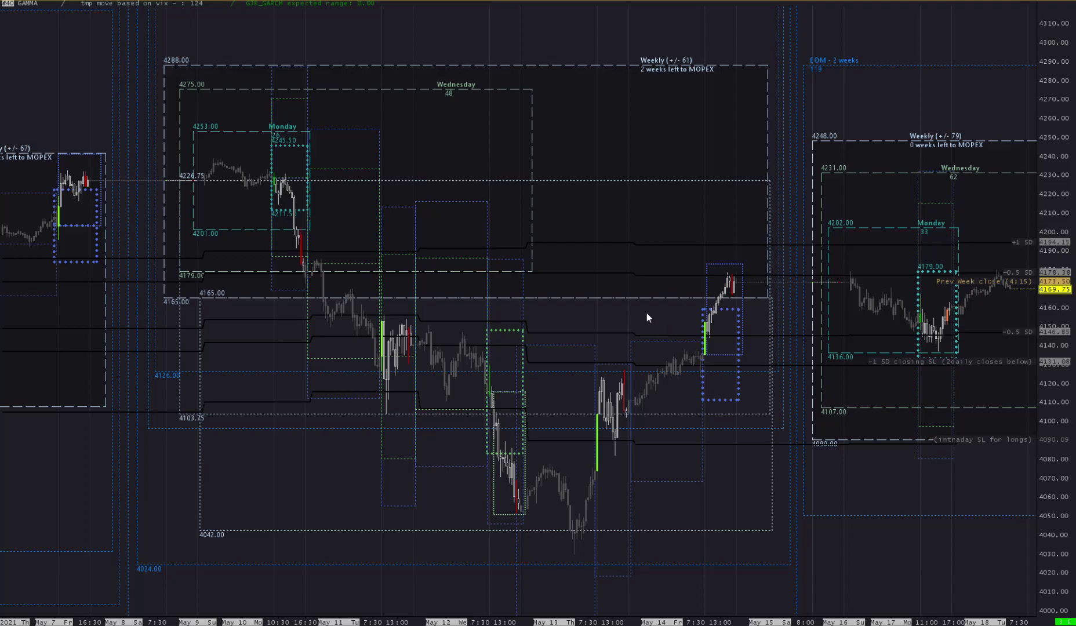
left_click_drag(232, 468, 401, 488)
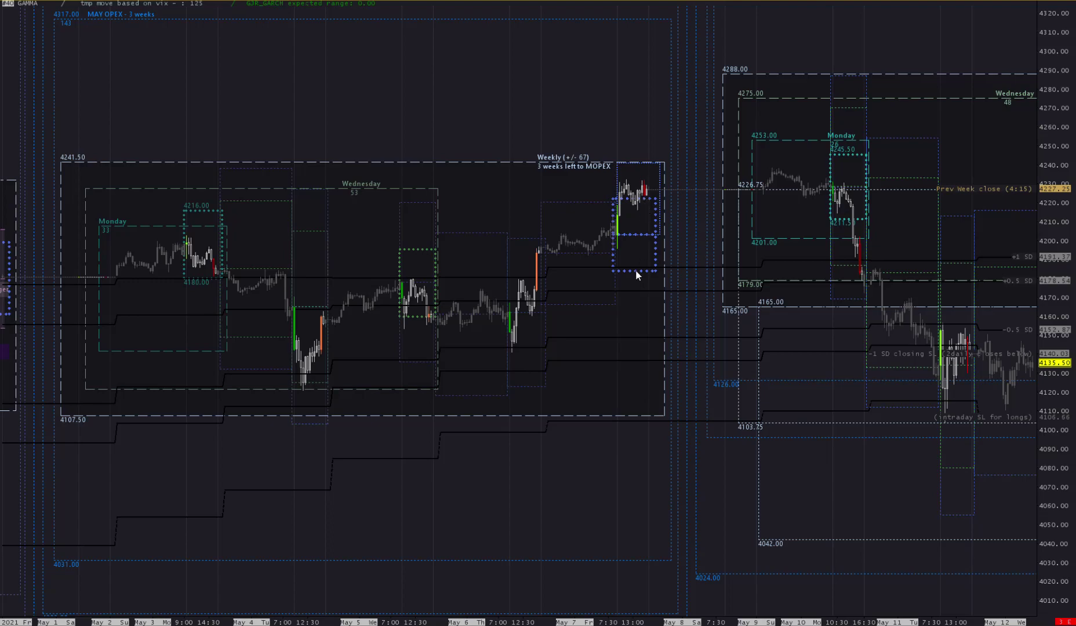
Step: Zoom and pan to show the early-May weekly box from its top to lower edge
scroll(634, 331, "up", 1)
scroll(630, 340, "up", 3)
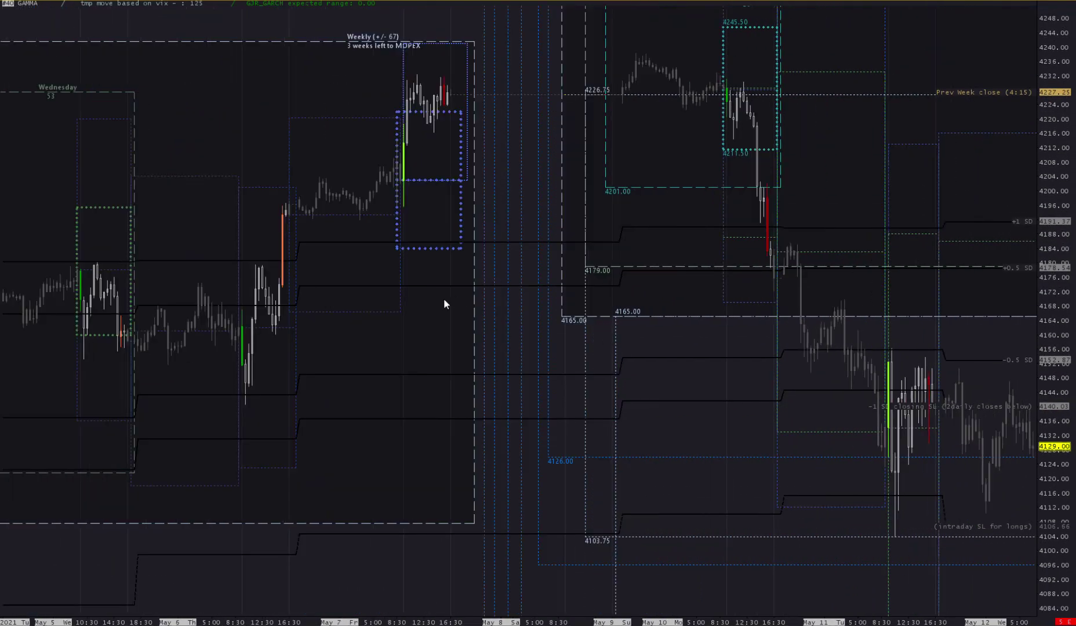
left_click_drag(444, 301, 442, 422)
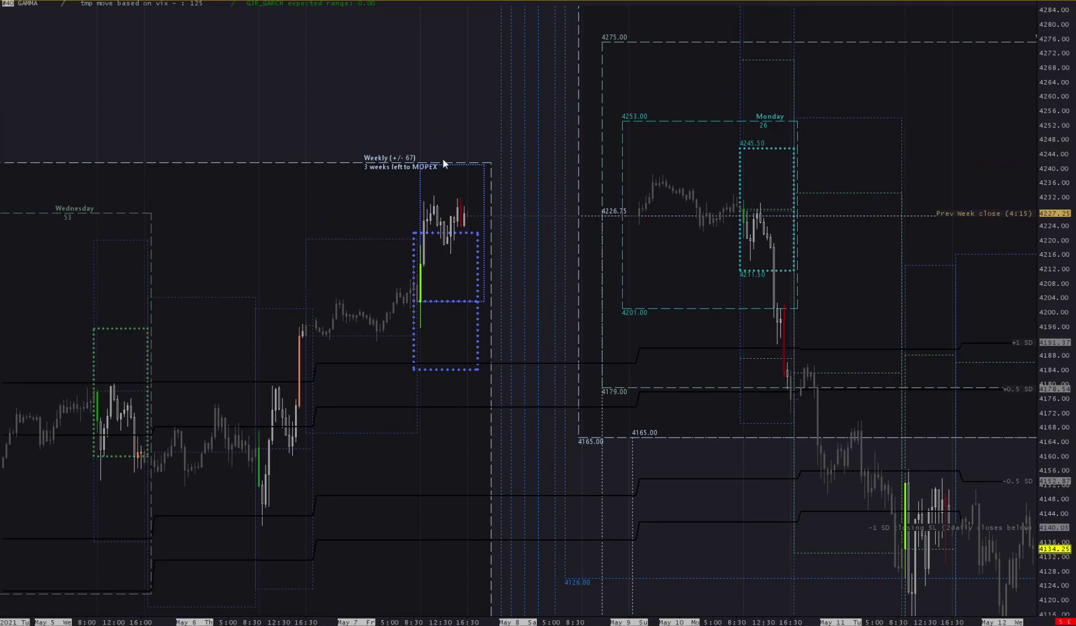
scroll(411, 424, "down", 4)
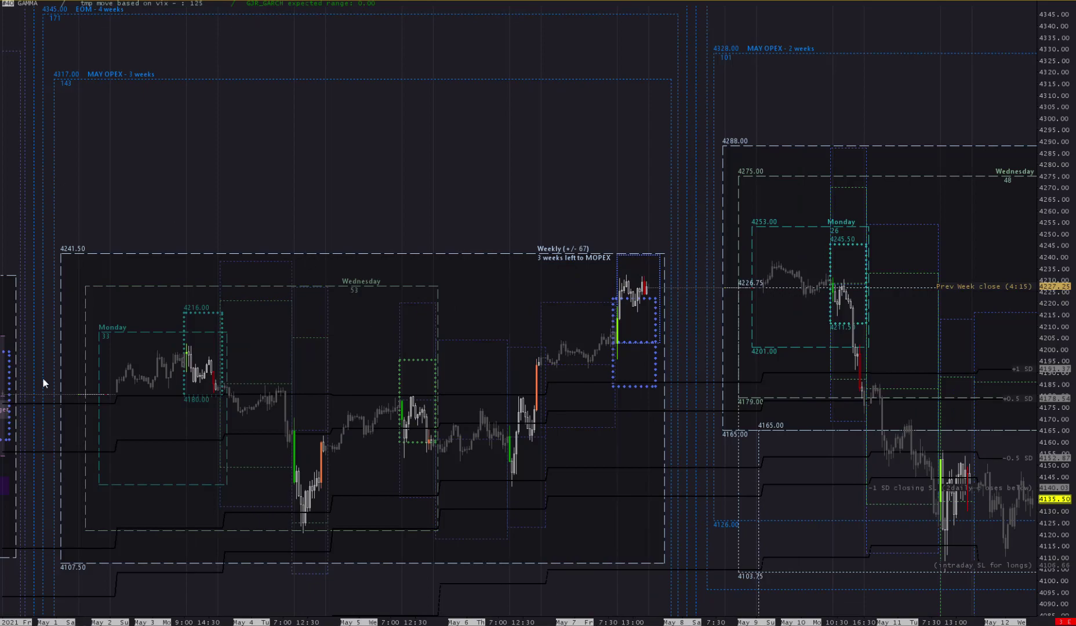
left_click_drag(164, 506, 537, 433)
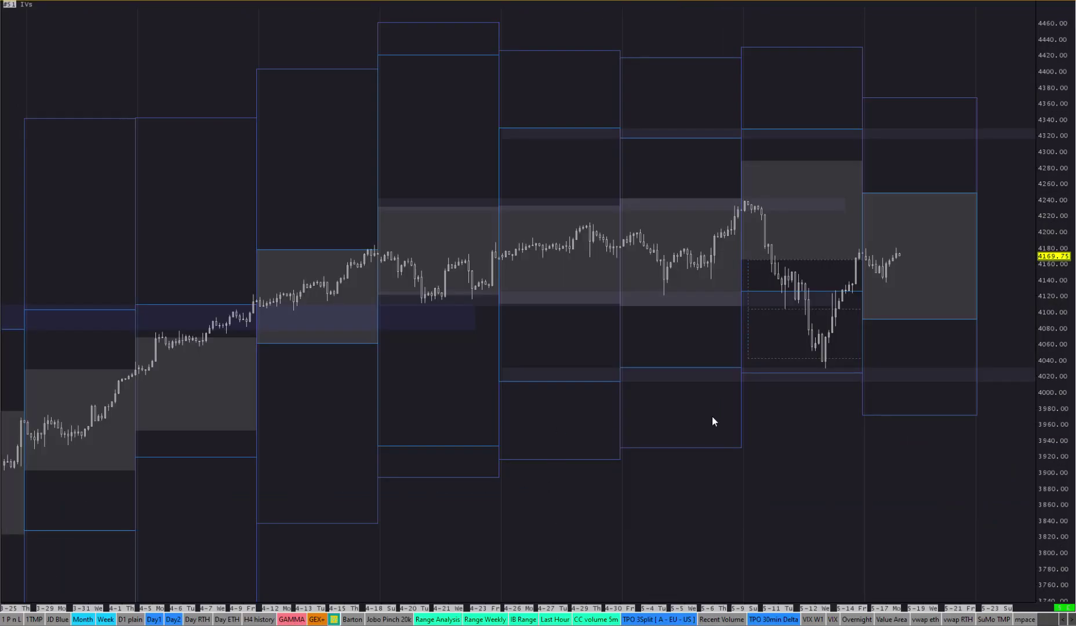
Step: Zoom out the IVs chart to show earlier March weeks, then switch to the GEX+ chart
scroll(712, 416, "down", 4)
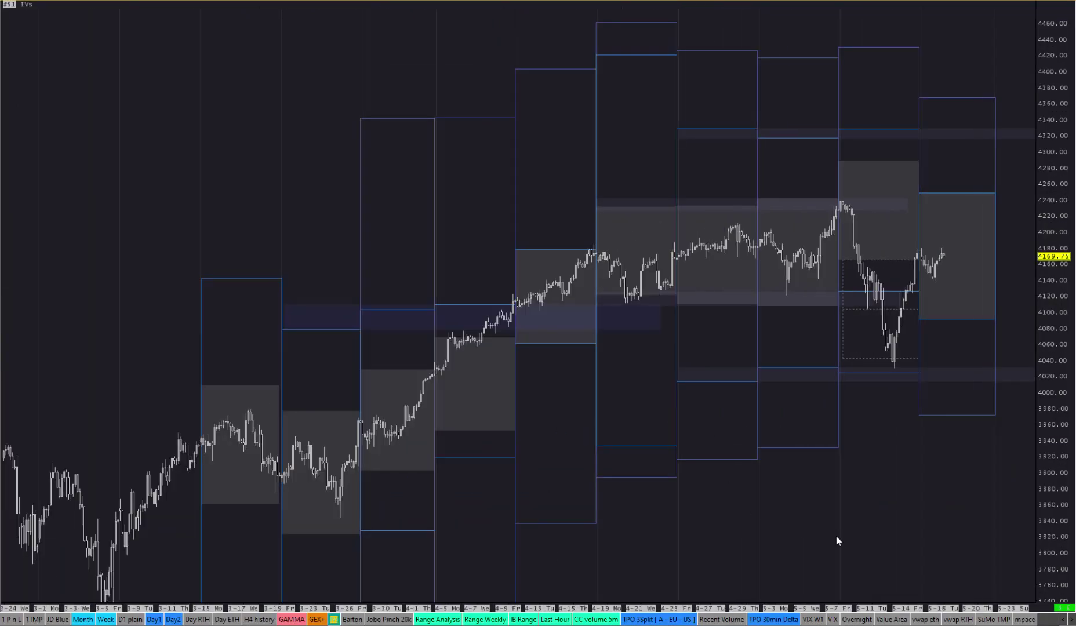
scroll(855, 504, "down", 3)
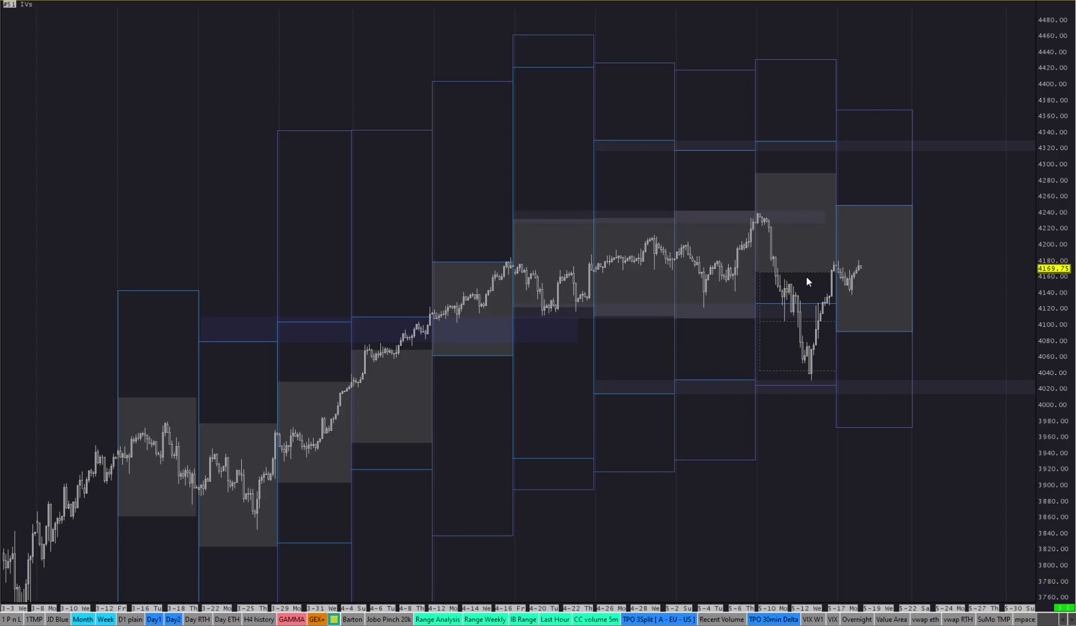
left_click_drag(798, 456, 838, 482)
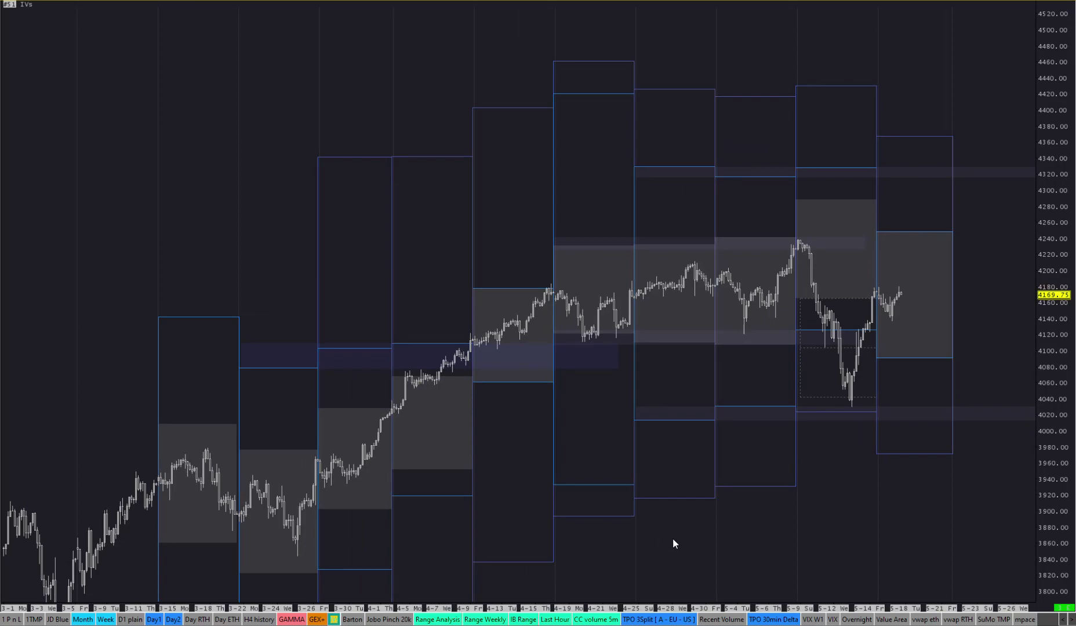
left_click_drag(682, 533, 732, 467)
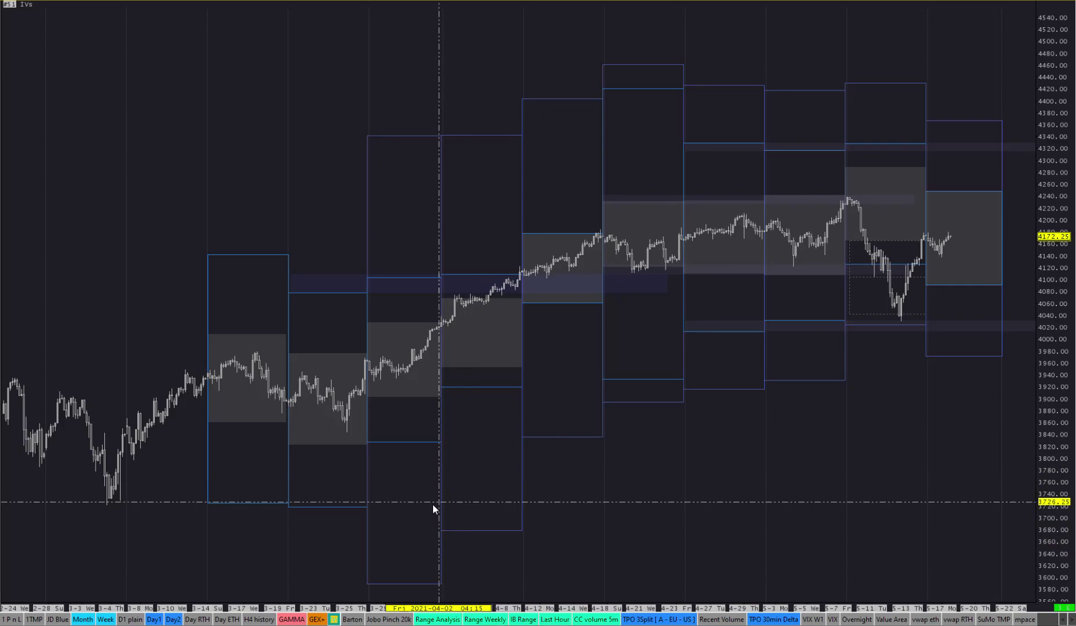
left_click(317, 619)
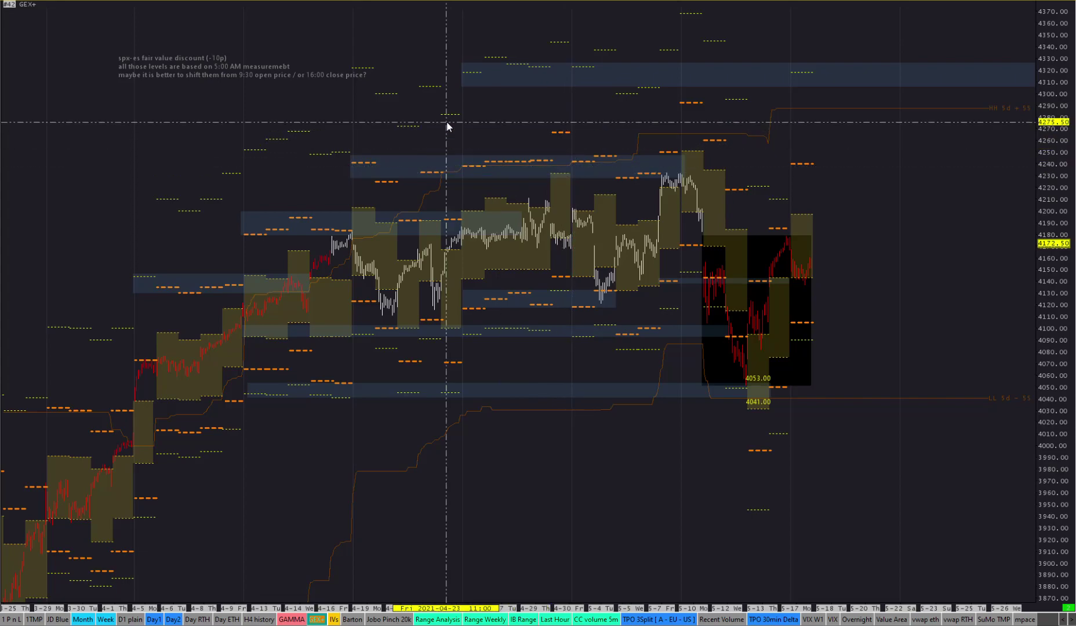
Step: Pan the GEX+ chart back to earlier April dates and return to the latest
scroll(475, 128, "up", 2)
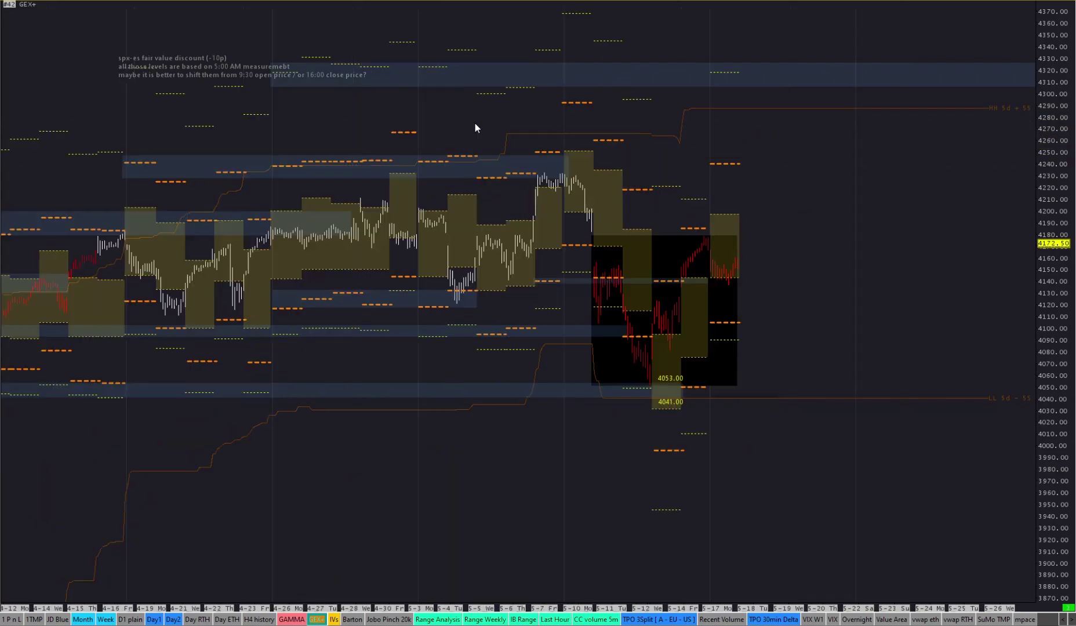
left_click_drag(441, 444, 657, 502)
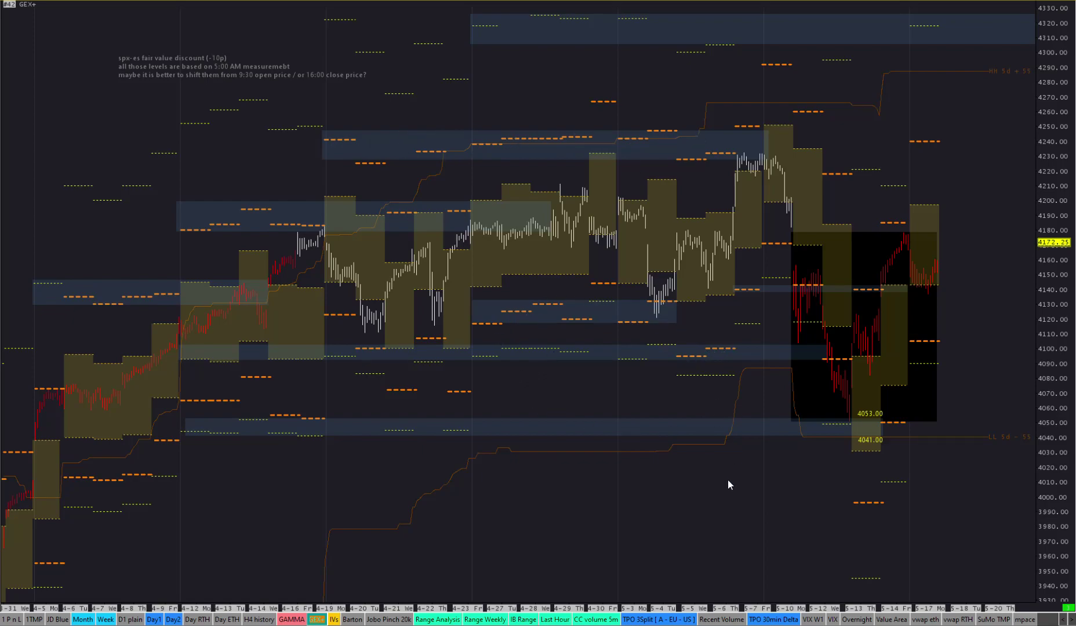
left_click_drag(709, 503, 685, 497)
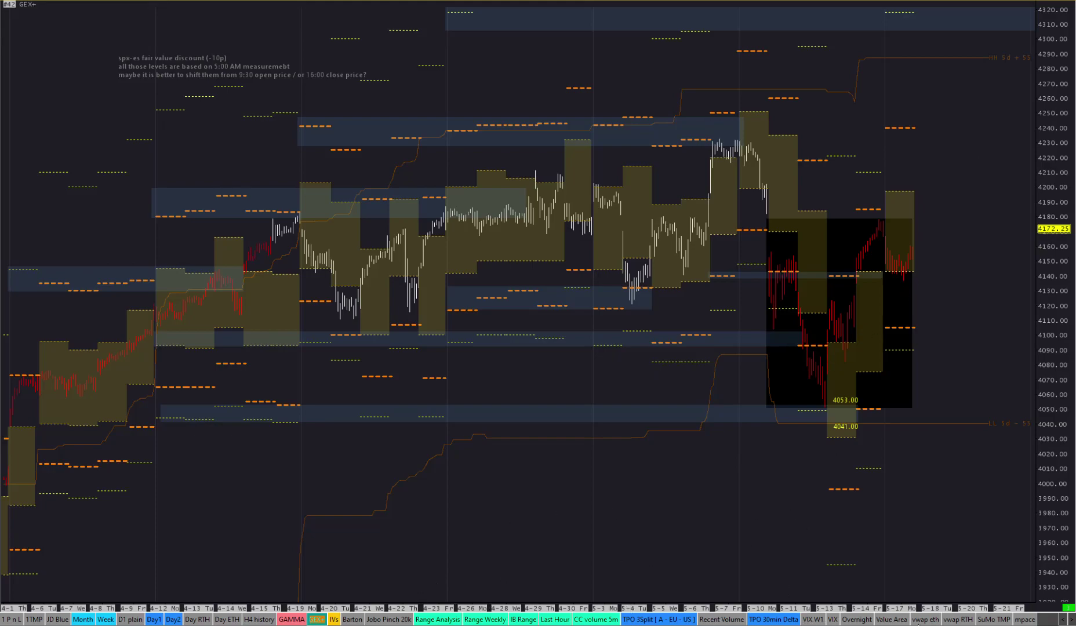
Step: Switch to the browser and bring up the thinkorswim SPX option chain
key("alt+Tab")
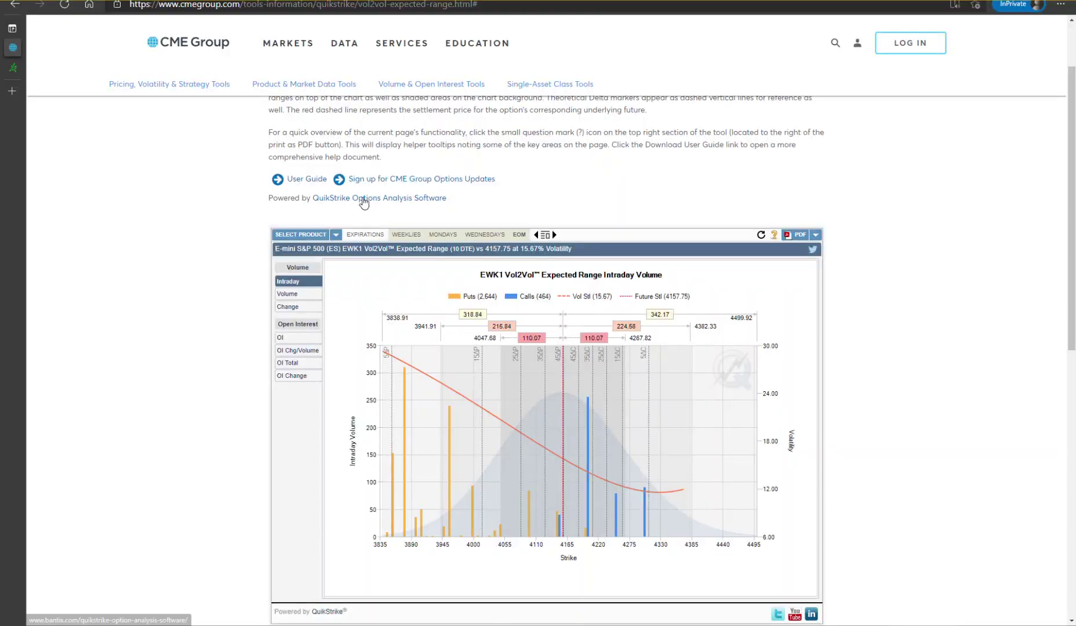
scroll(214, 157, "up", 2)
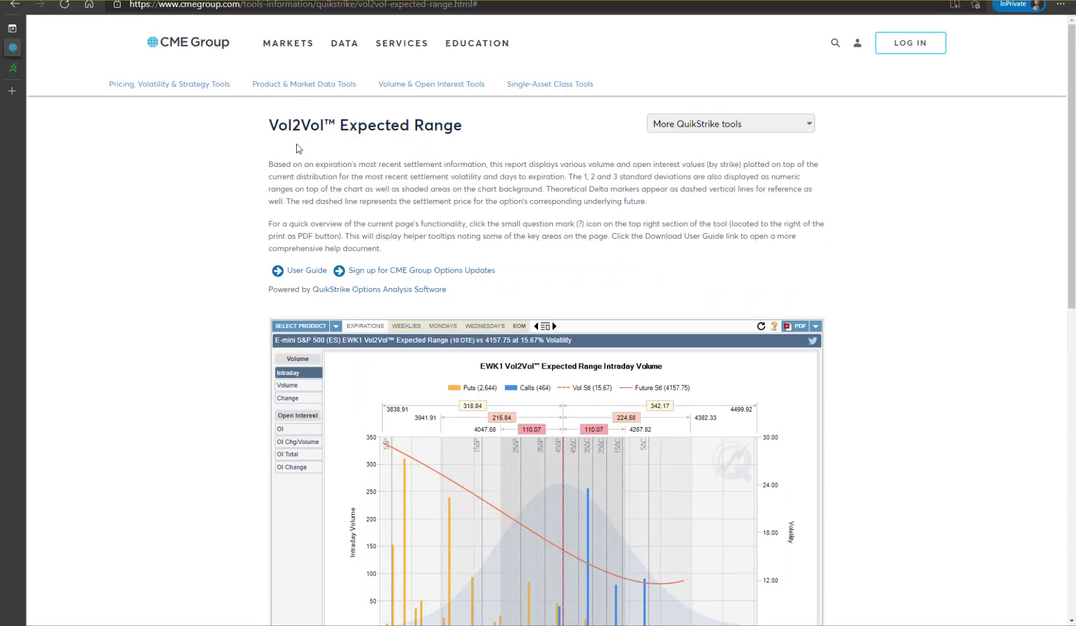
left_click(18, 67)
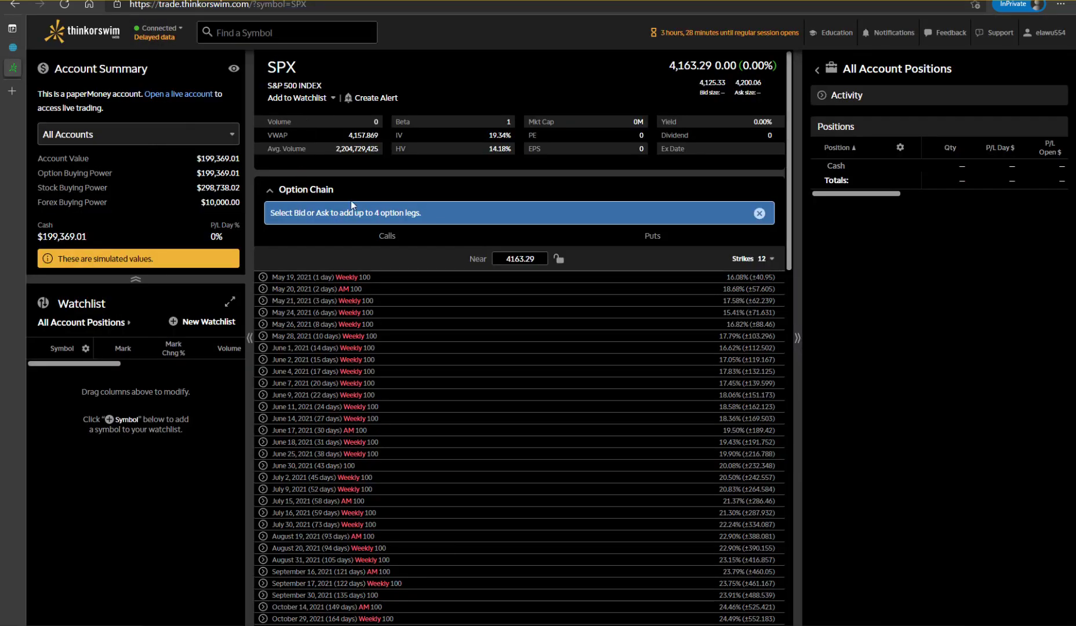